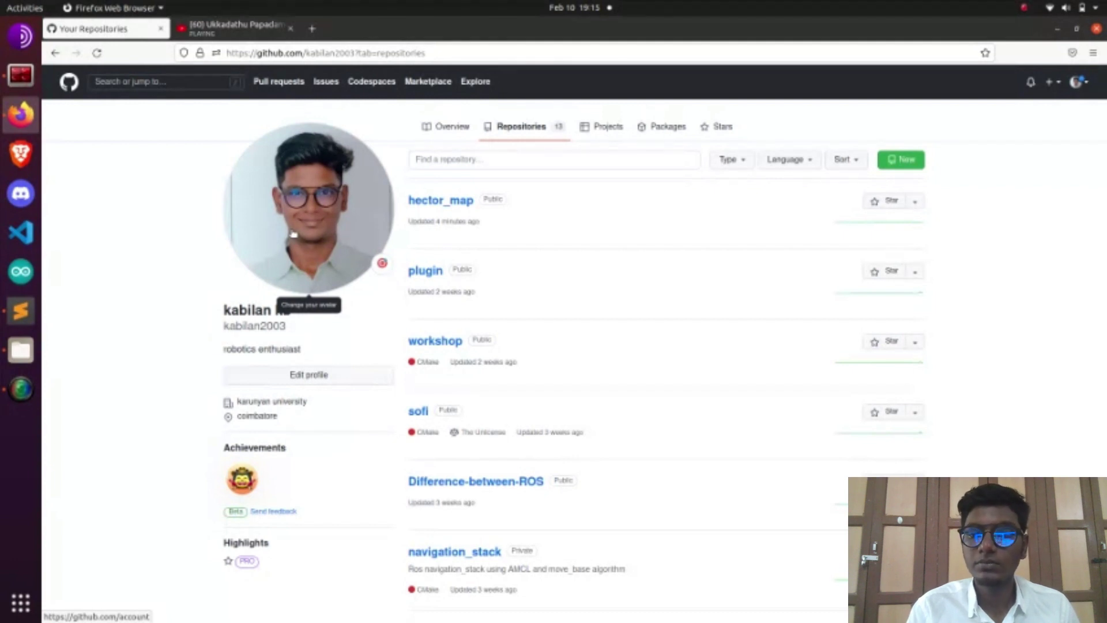
# - Copy the hector_map repository's HTTPS clone URL from GitHub
pyautogui.click(433, 200)
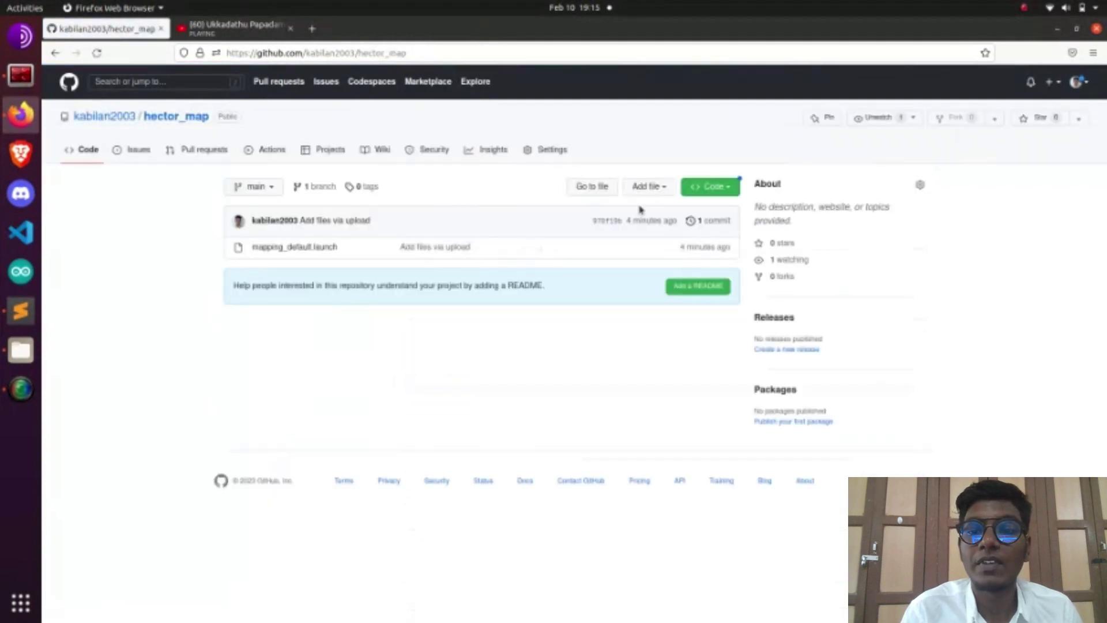
pyautogui.click(702, 193)
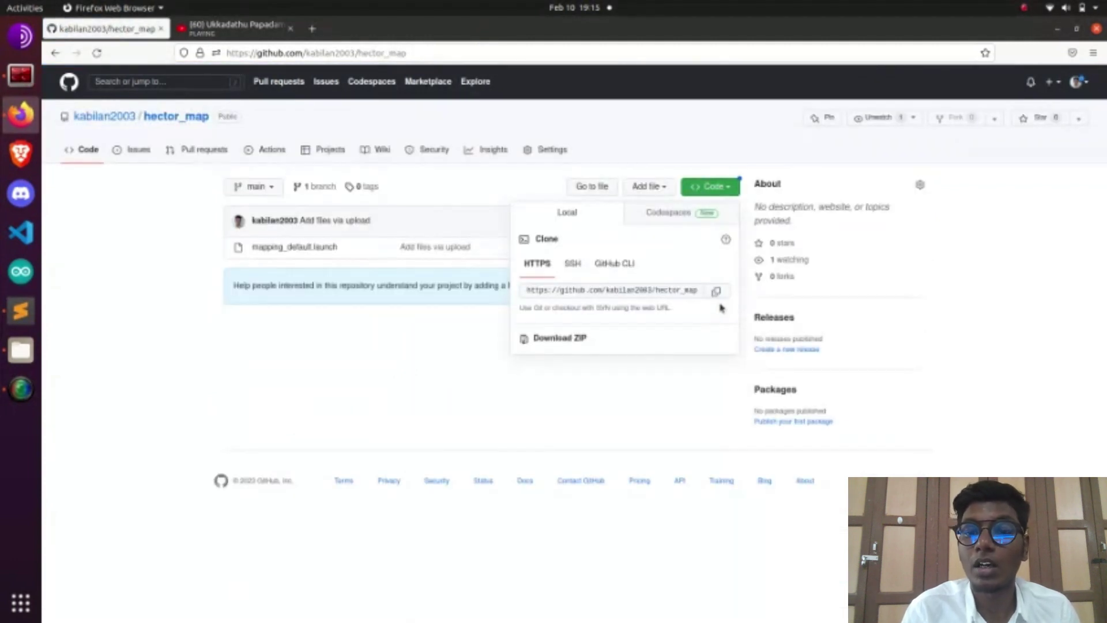
pyautogui.click(718, 294)
pyautogui.click(553, 404)
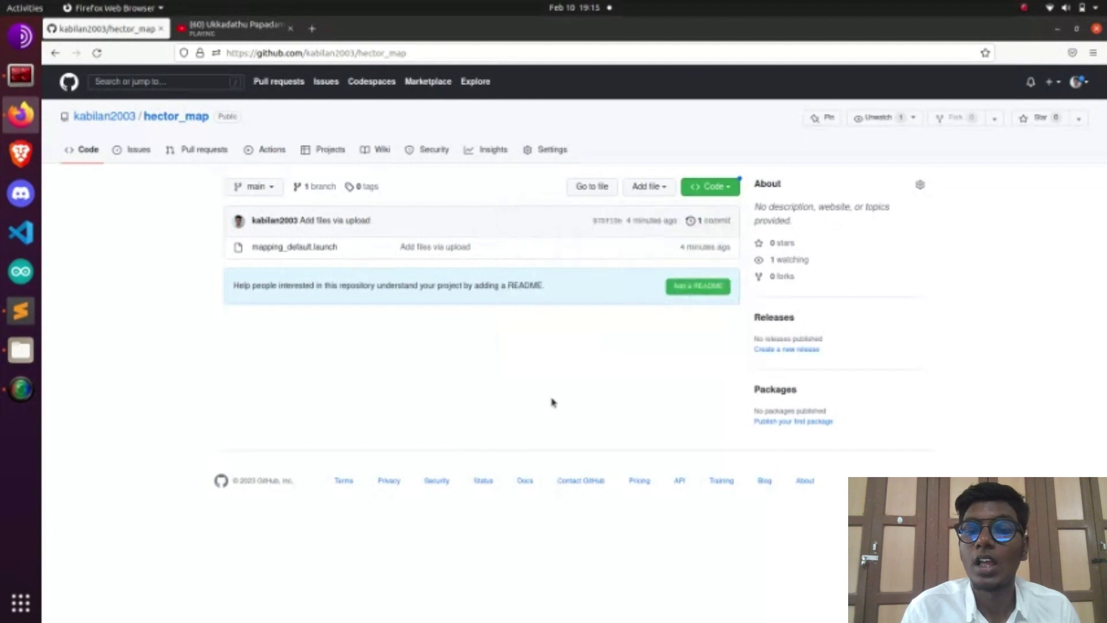
pyautogui.click(21, 75)
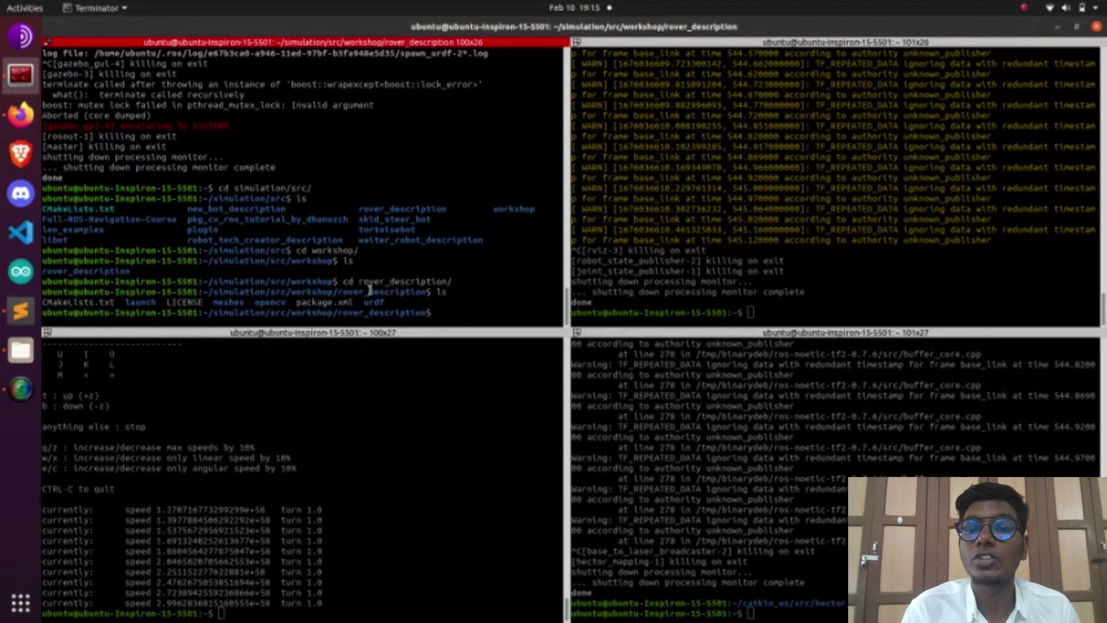
# - Change into simulation/src/workshop/rover_description and list its files
pyautogui.write('cd')
pyautogui.press('Return')
pyautogui.write('cd simulation/src/')
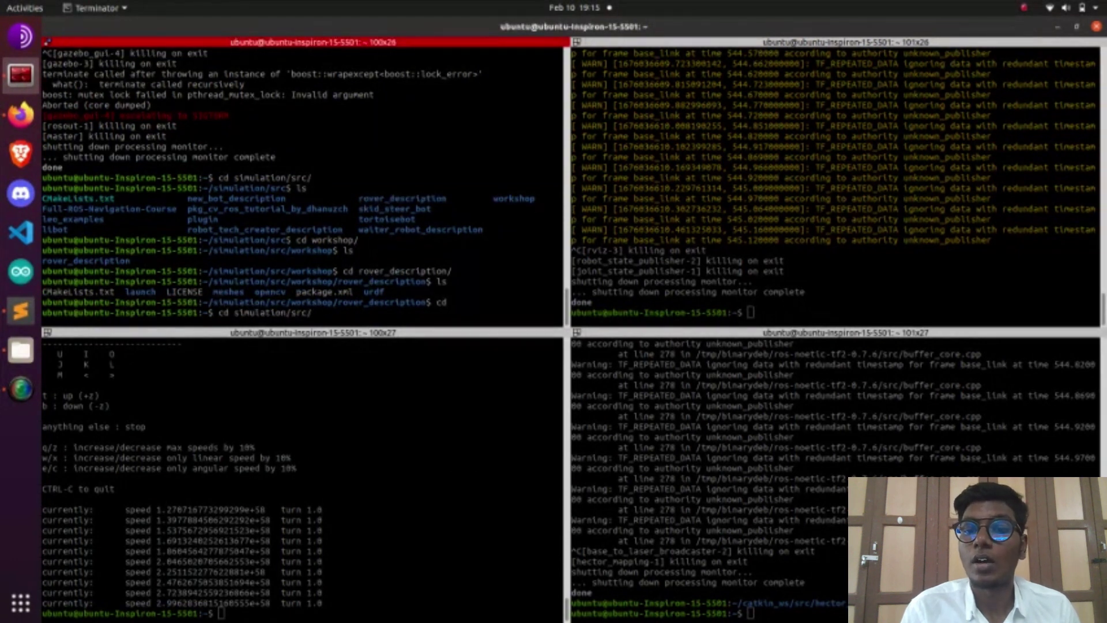
pyautogui.write('w')
pyautogui.press('Tab')
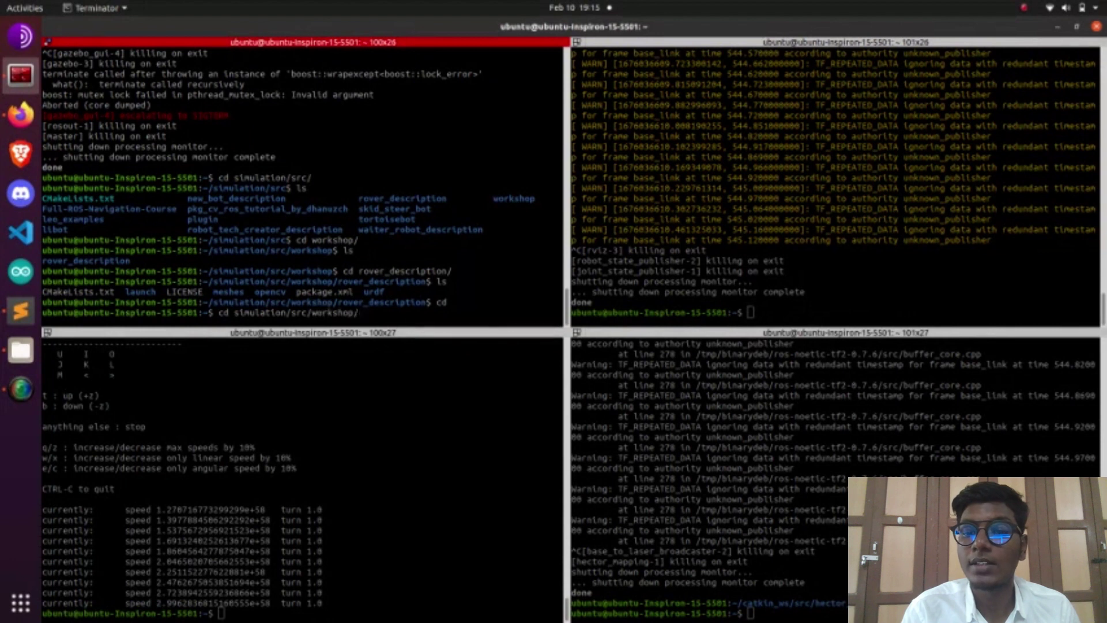
pyautogui.write('r')
pyautogui.press('Tab')
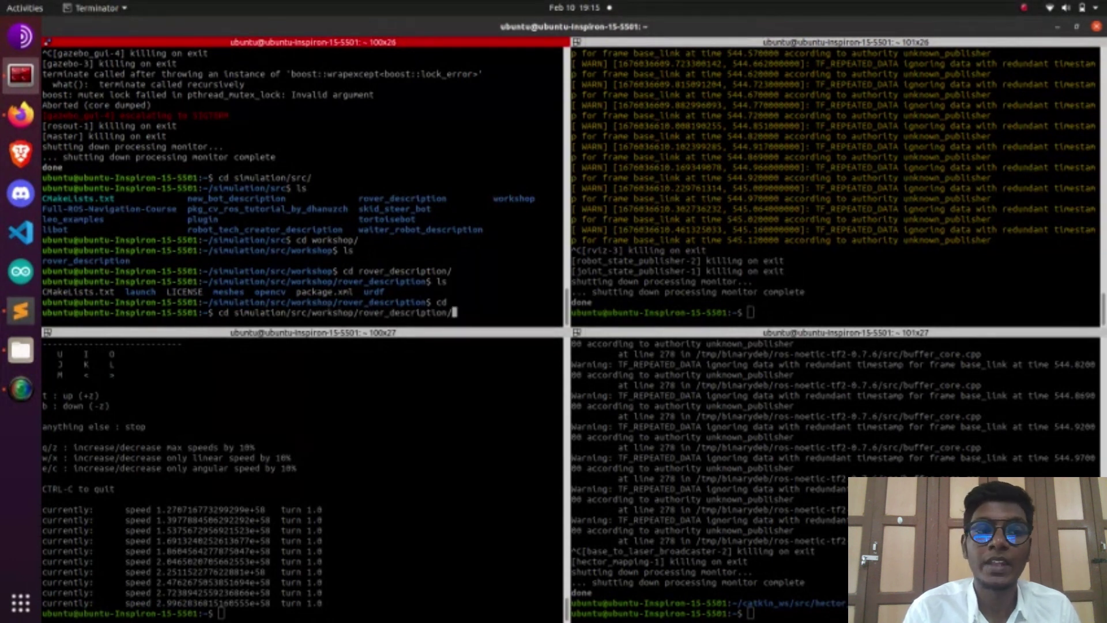
pyautogui.press('Return')
pyautogui.write('ls')
pyautogui.press('Return')
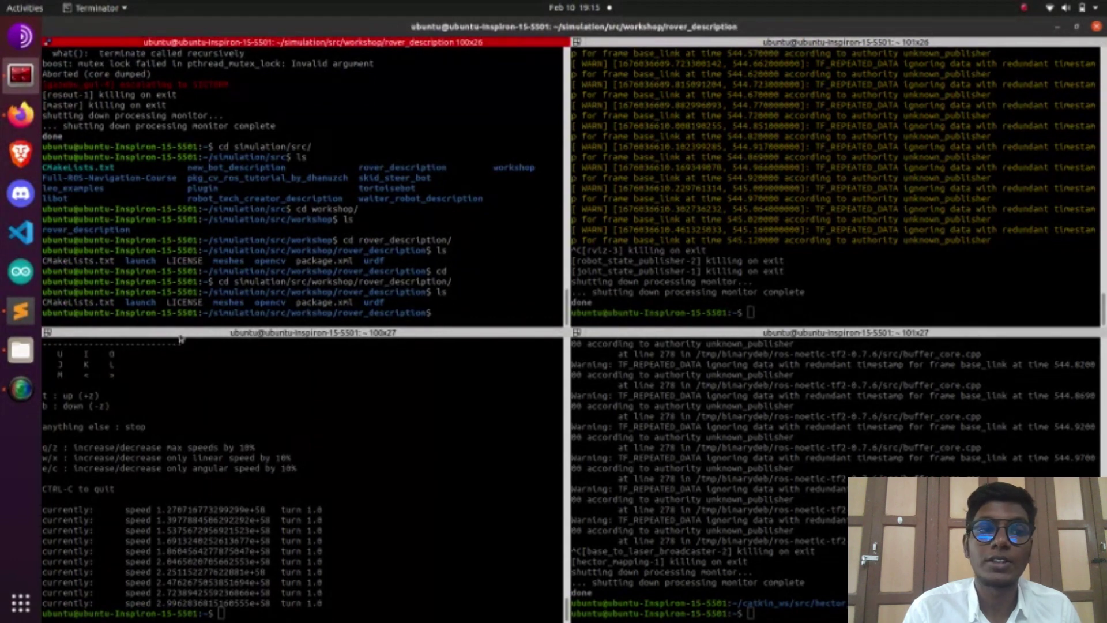
# - Create a map folder with mkdir map and confirm it appears in the package
pyautogui.write('mkd')
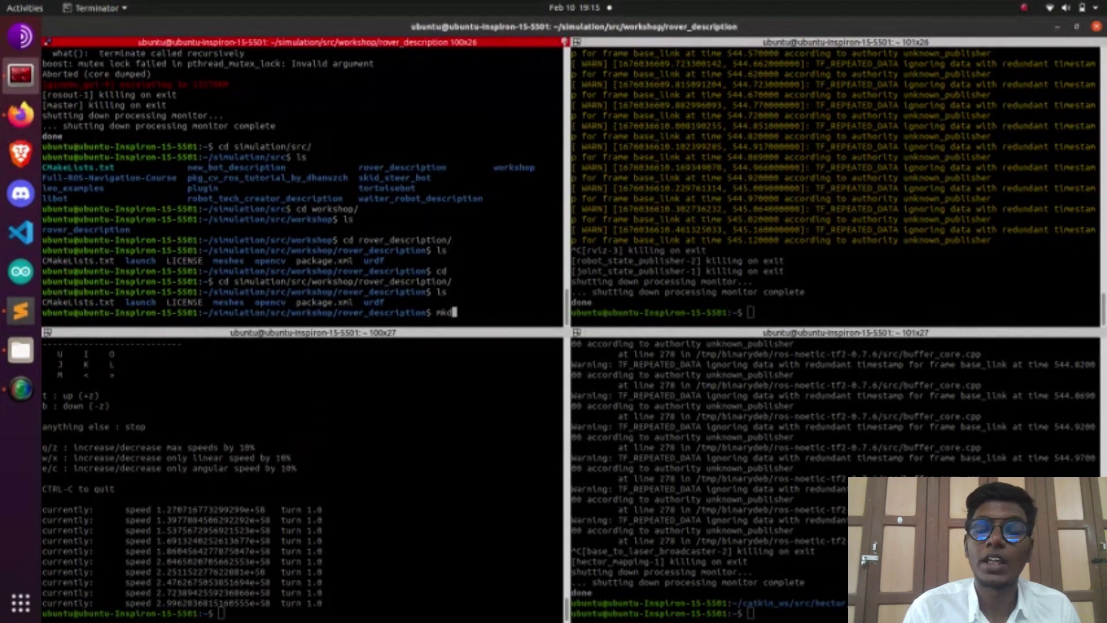
pyautogui.press('Tab')
pyautogui.press('Tab')
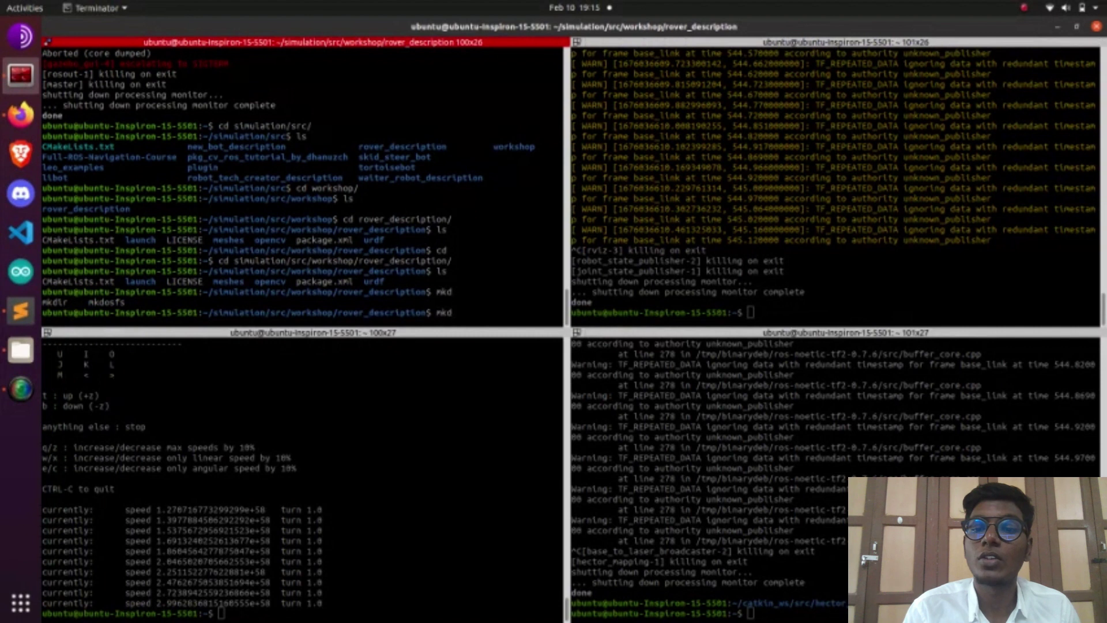
pyautogui.write('ir')
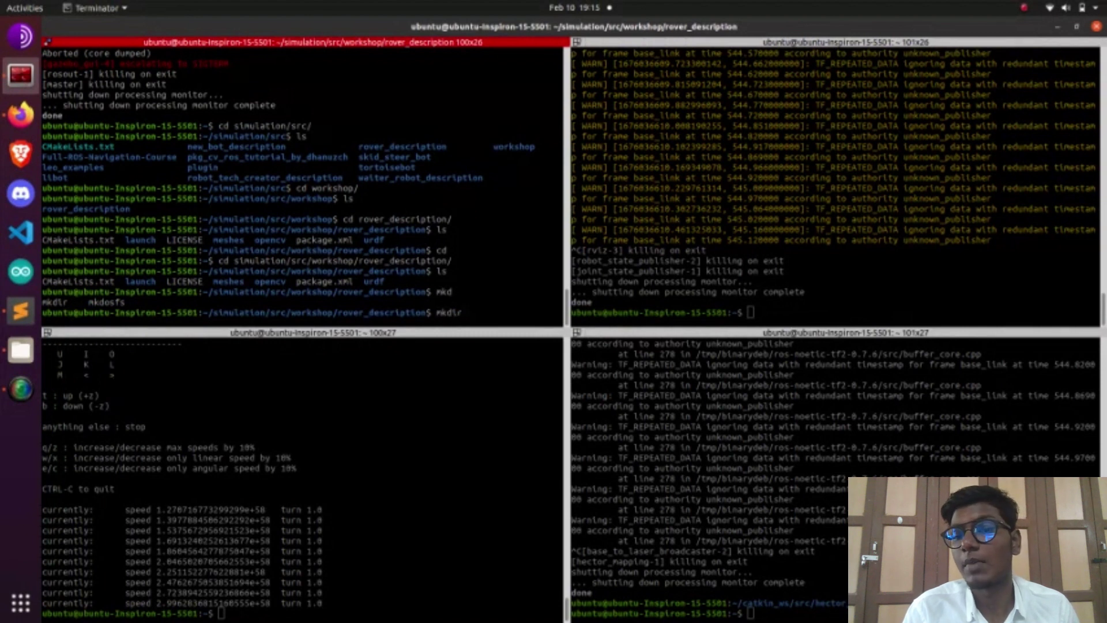
pyautogui.write(' map')
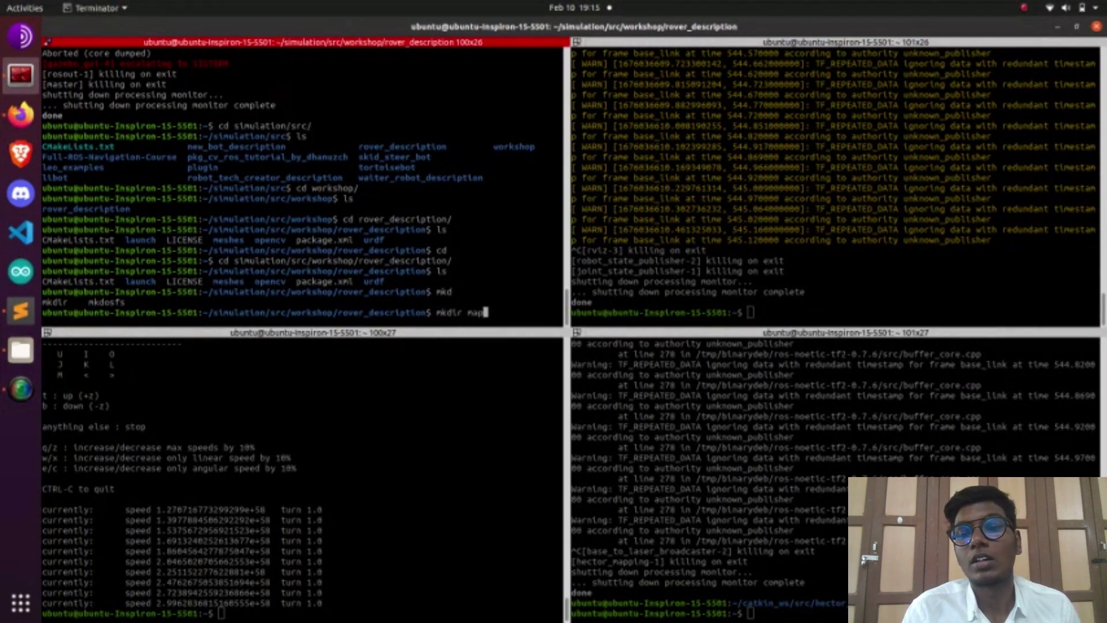
pyautogui.press('Return')
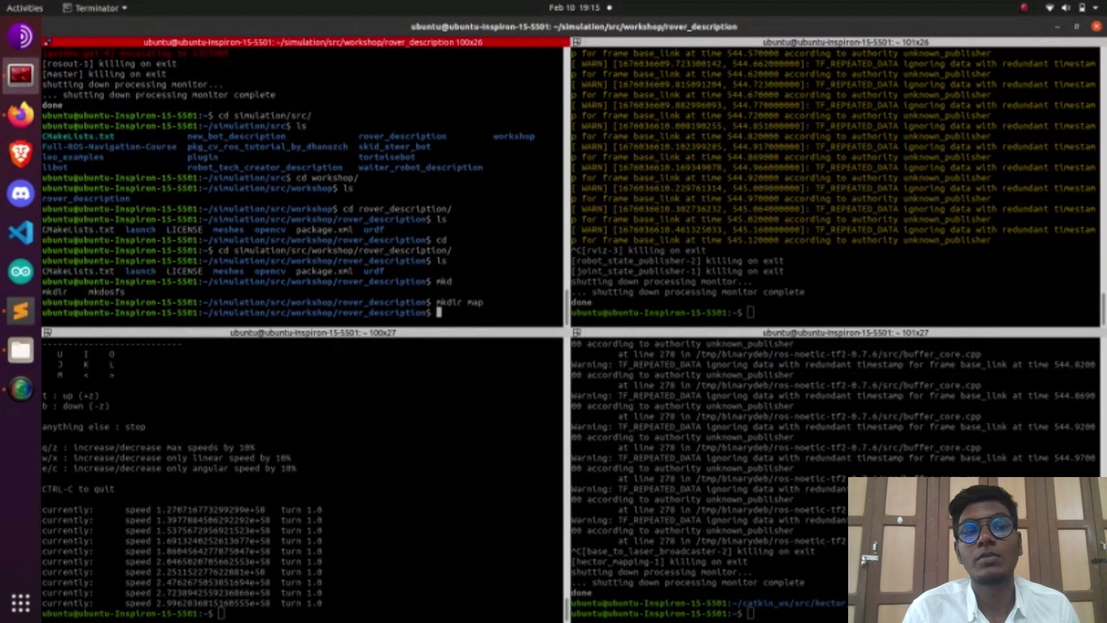
pyautogui.write('ls')
pyautogui.press('Return')
# - Enter the new map/ folder and confirm it is empty
pyautogui.write('cd m')
pyautogui.press('Return')
pyautogui.write('cd m')
pyautogui.press('Tab')
pyautogui.press('Tab')
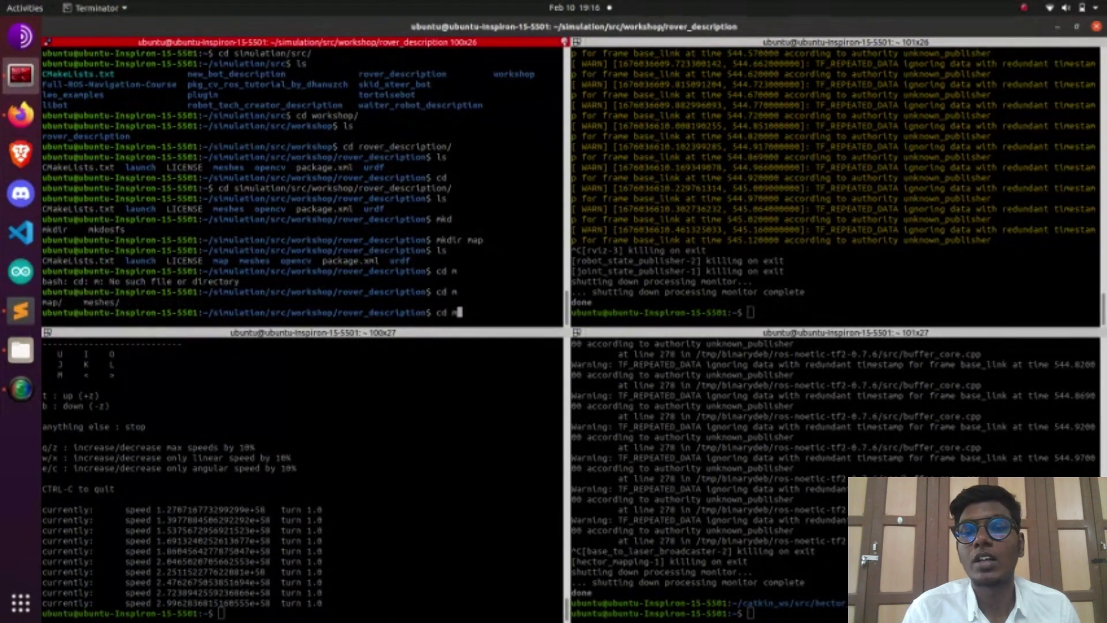
pyautogui.write('a')
pyautogui.press('Tab')
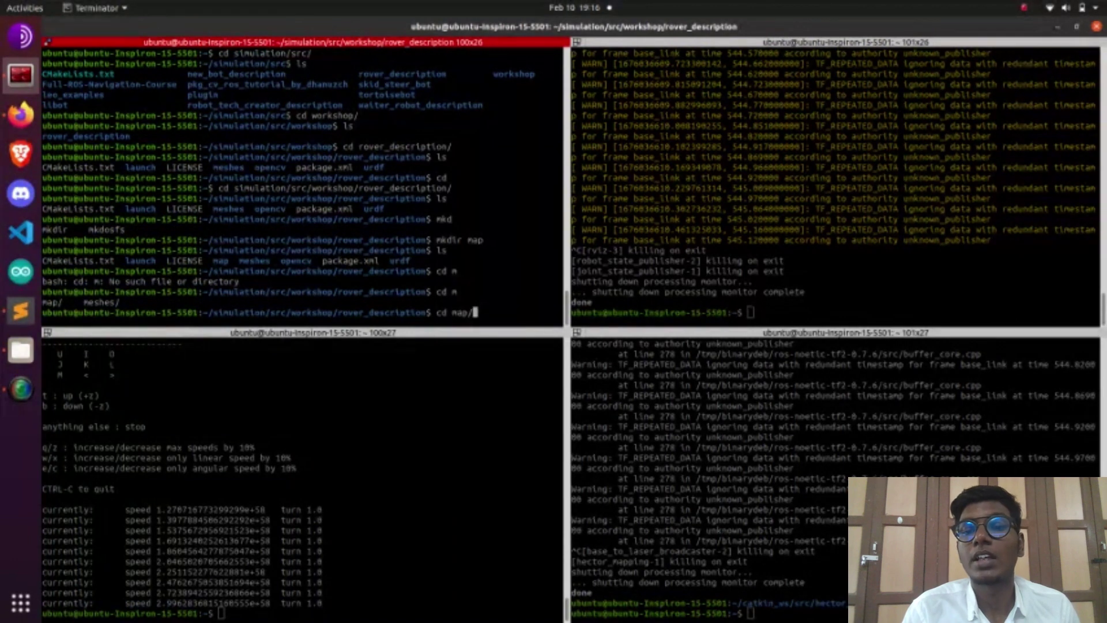
pyautogui.press('Return')
pyautogui.write('ls')
pyautogui.press('Return')
# - Start a git clone command and copy the hector_map clone URL again from GitHub
pyautogui.write('g')
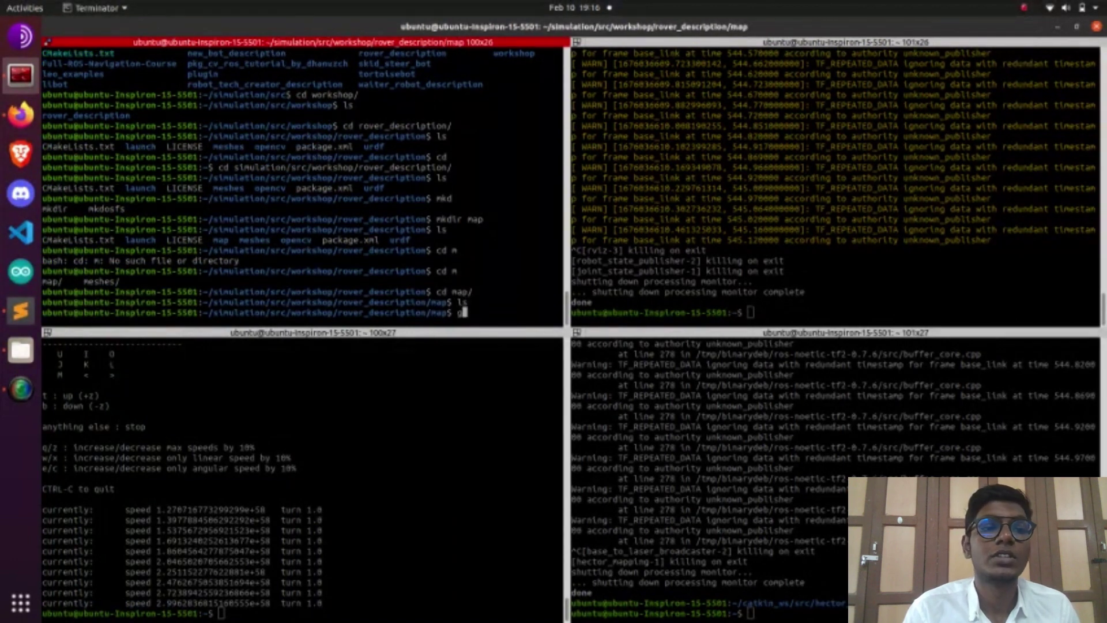
pyautogui.write('it clone')
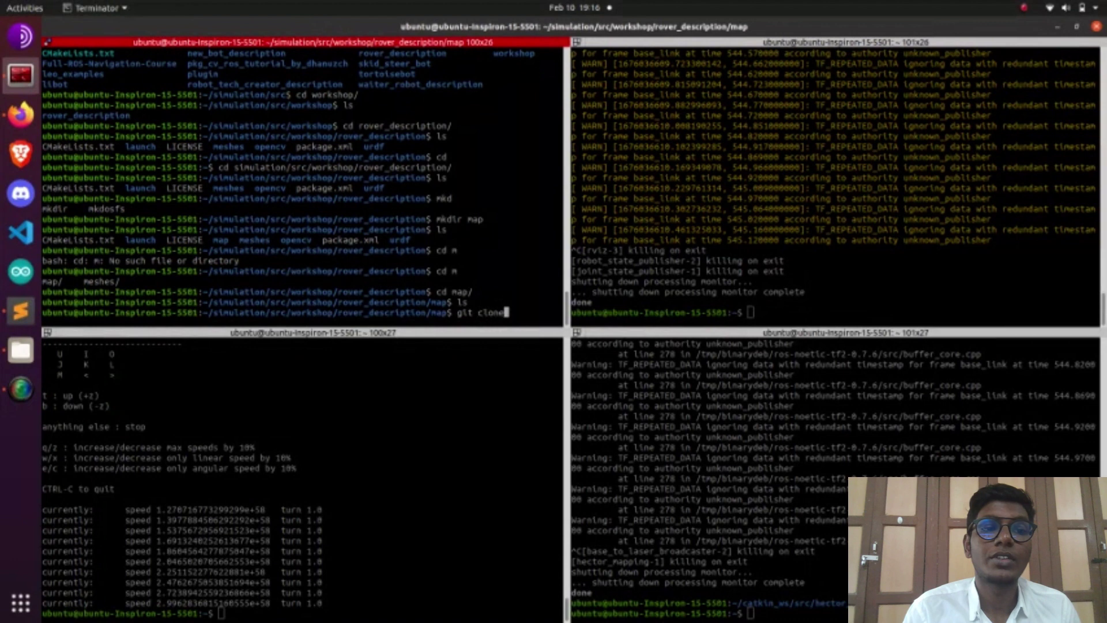
pyautogui.click(15, 126)
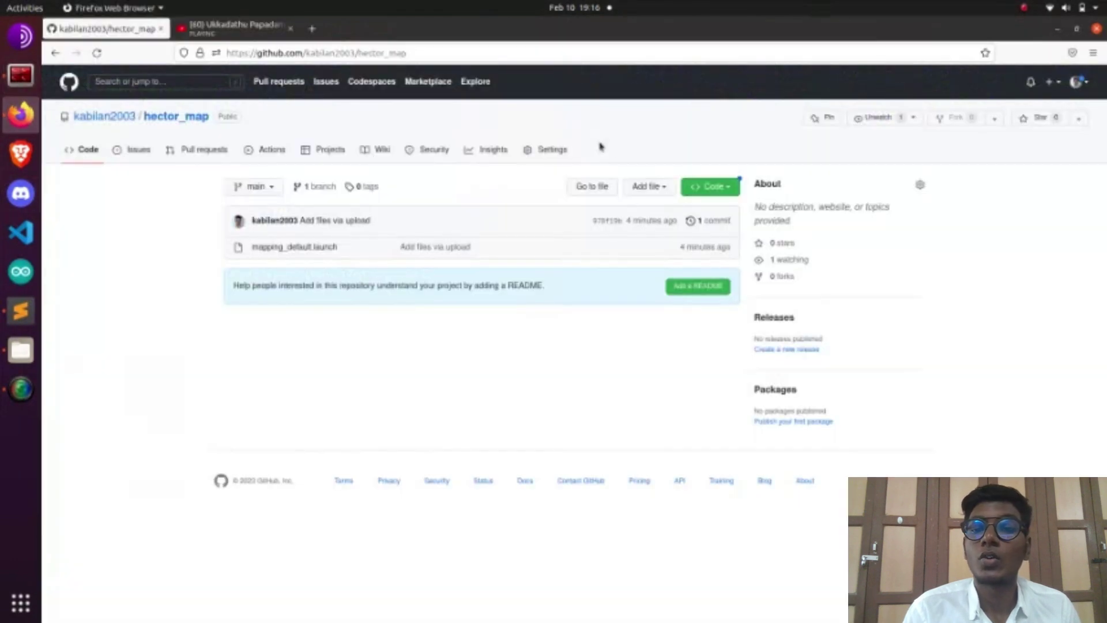
pyautogui.click(714, 190)
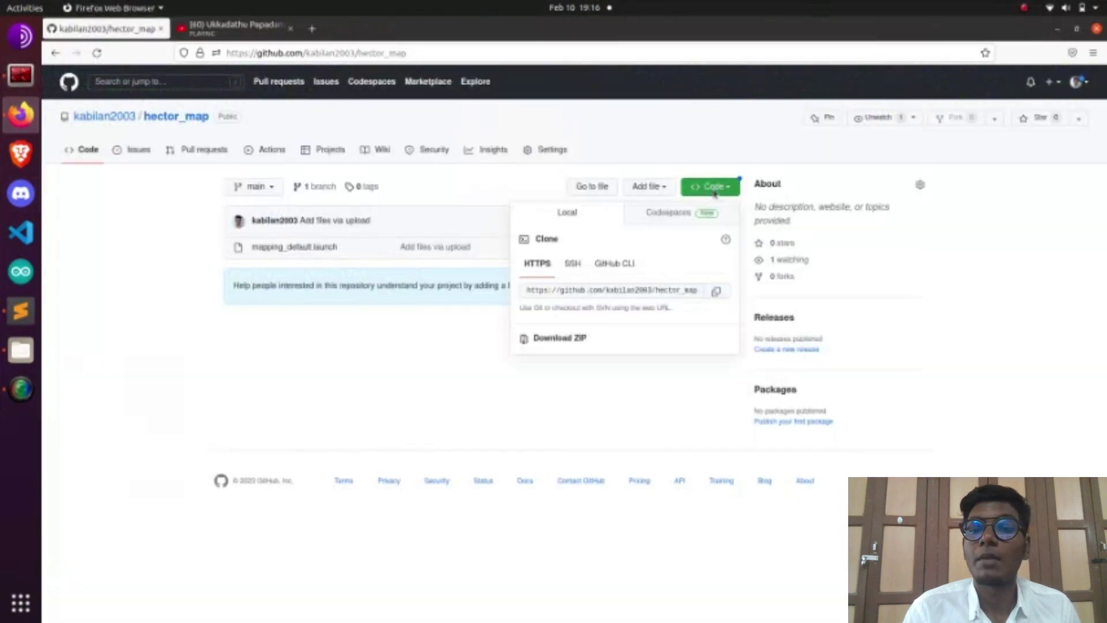
pyautogui.click(716, 291)
pyautogui.click(12, 69)
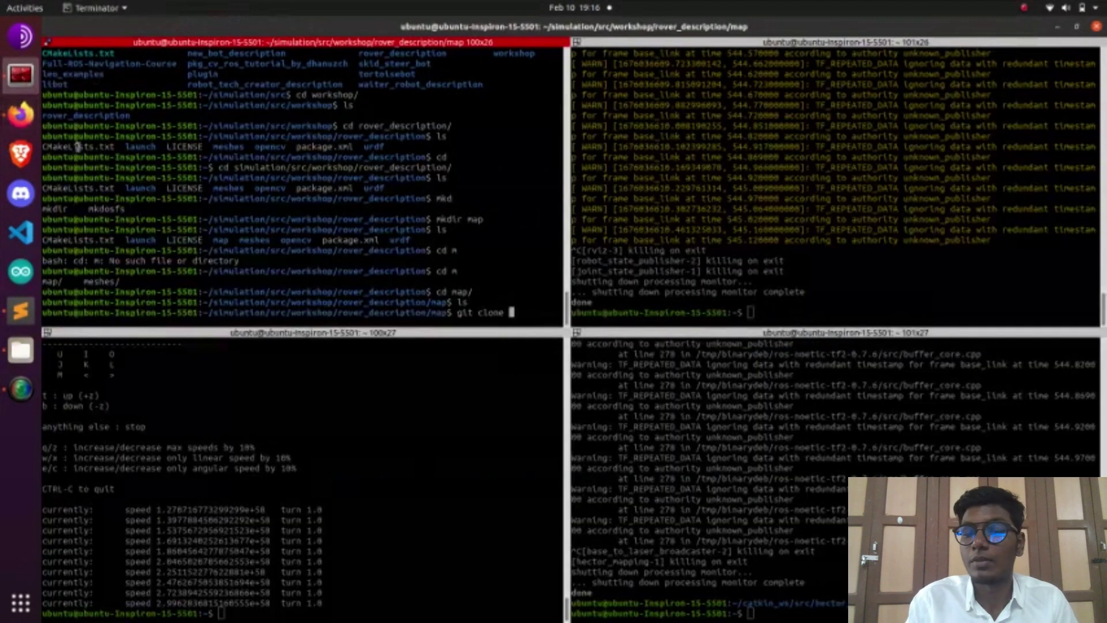
# - Clone hector_map into map and check it contains mapping_default.launch
pyautogui.hotkey('ctrl', 'shift', 'v')
pyautogui.press('Return')
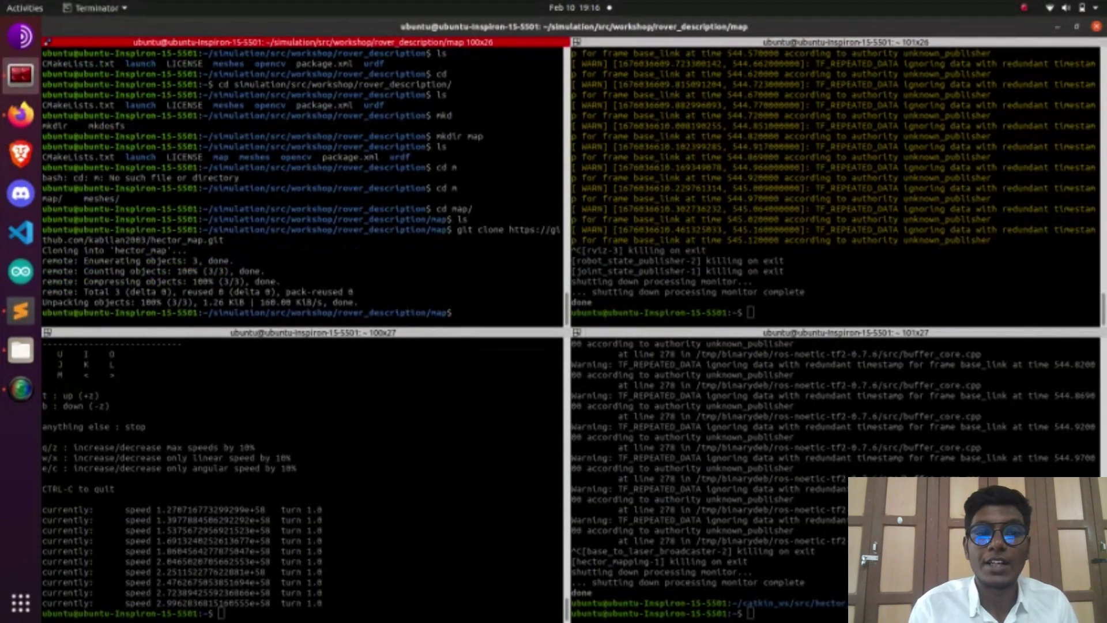
pyautogui.write('ls')
pyautogui.press('Return')
pyautogui.write('cd ')
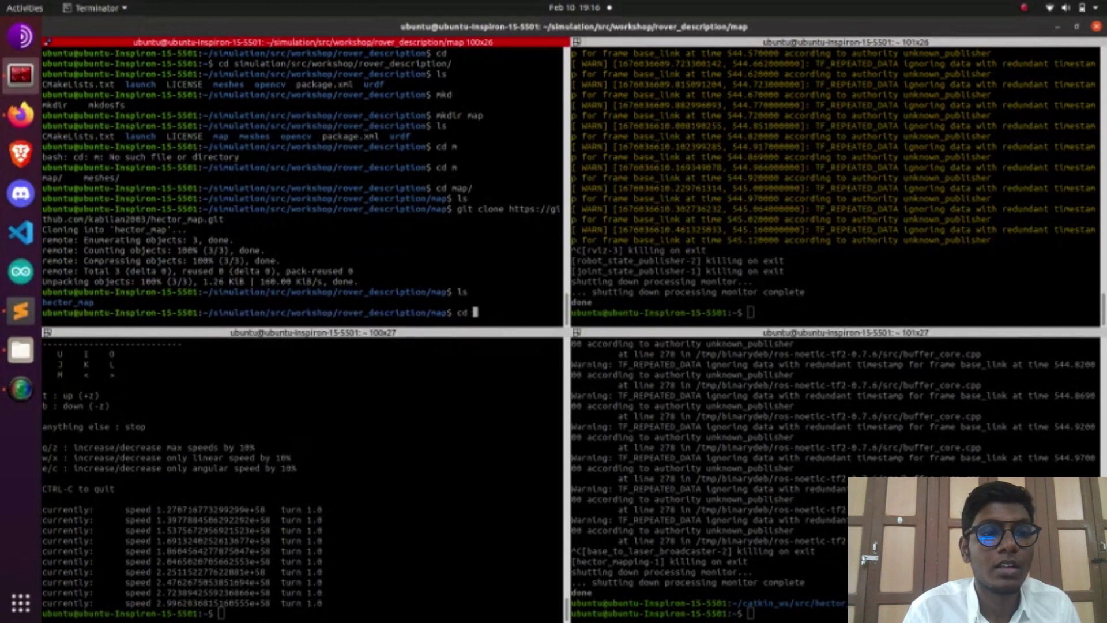
pyautogui.write('hector_map/')
pyautogui.press('Return')
pyautogui.write('ls')
pyautogui.press('Return')
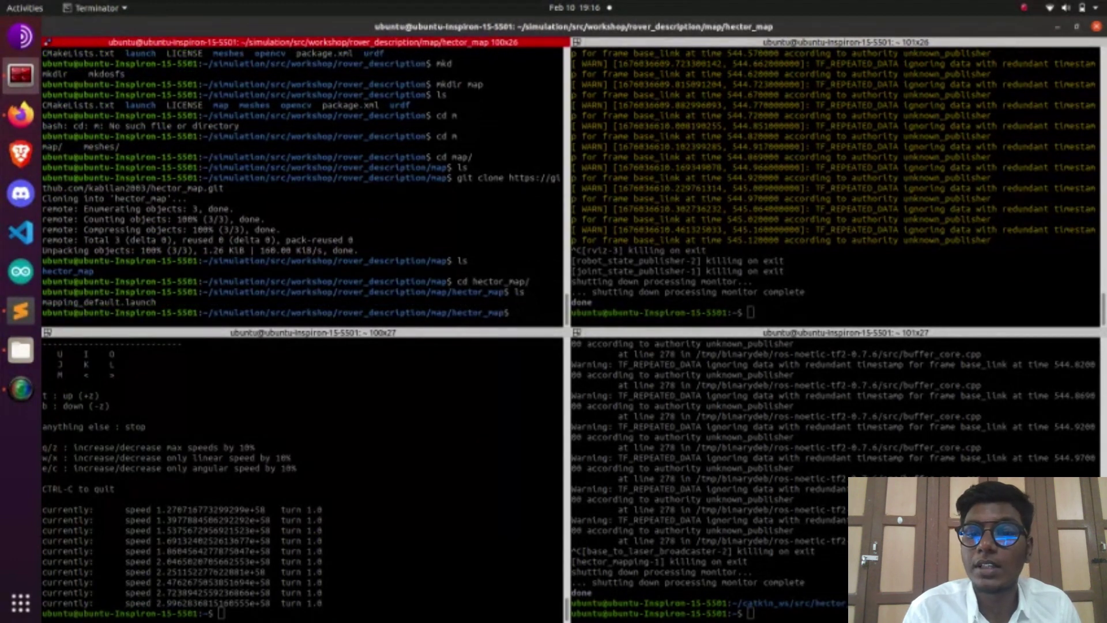
# - Move from the home directory into the simulation workspace
pyautogui.write('cd')
pyautogui.press('Return')
pyautogui.write('cd sim')
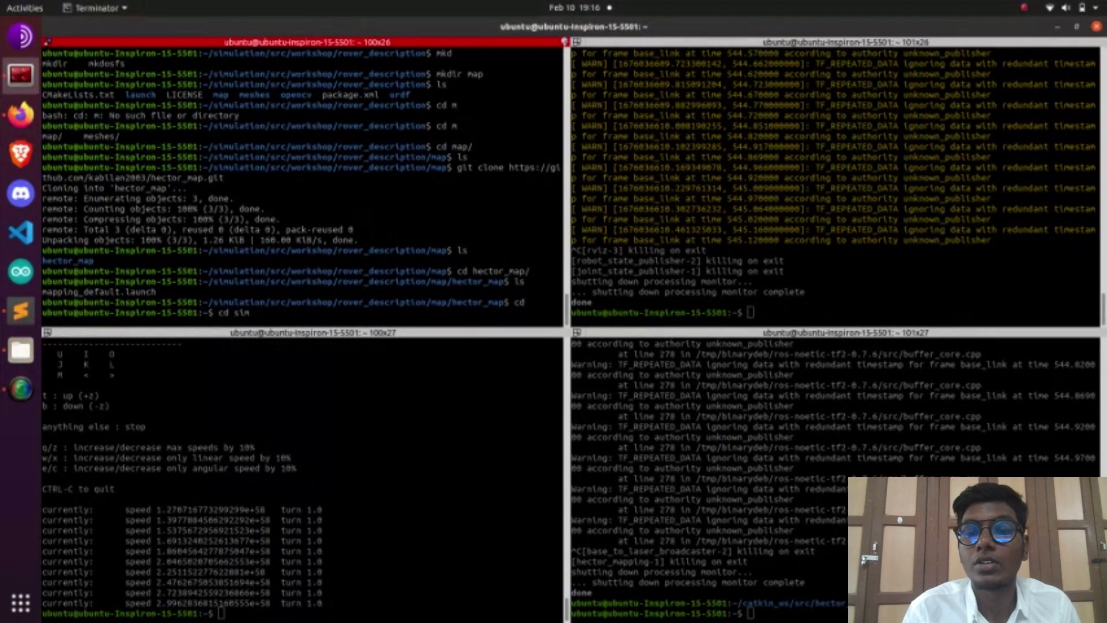
pyautogui.press('Tab')
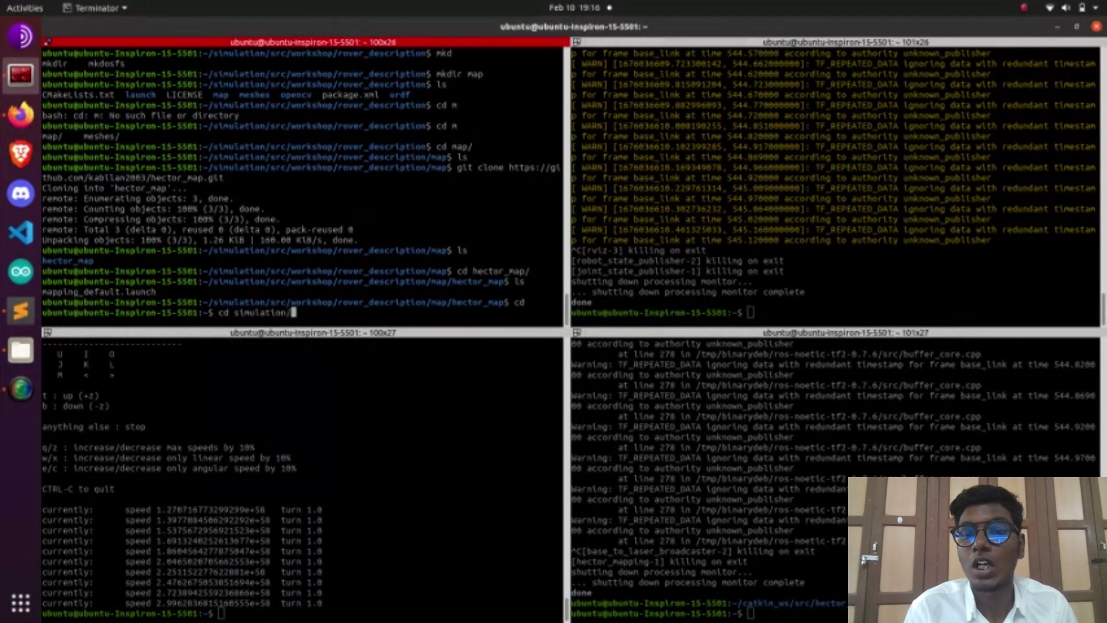
pyautogui.press('Return')
# - Build the workspace with catkin_make and run roslaunch gazebo.launch
pyautogui.write('cat')
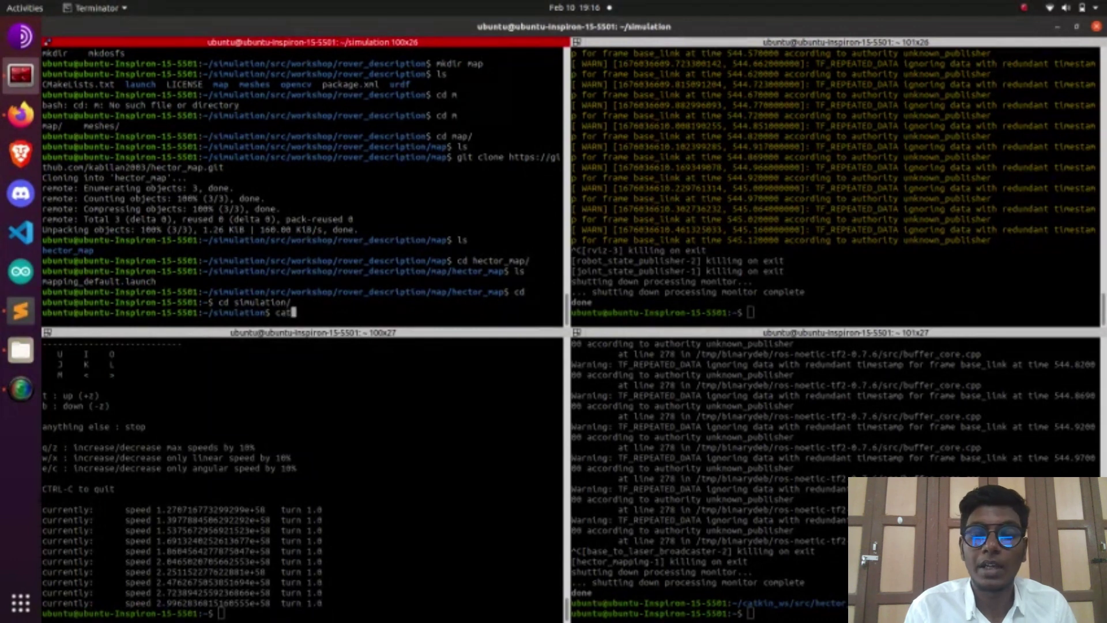
pyautogui.write('kin_make')
pyautogui.press('Return')
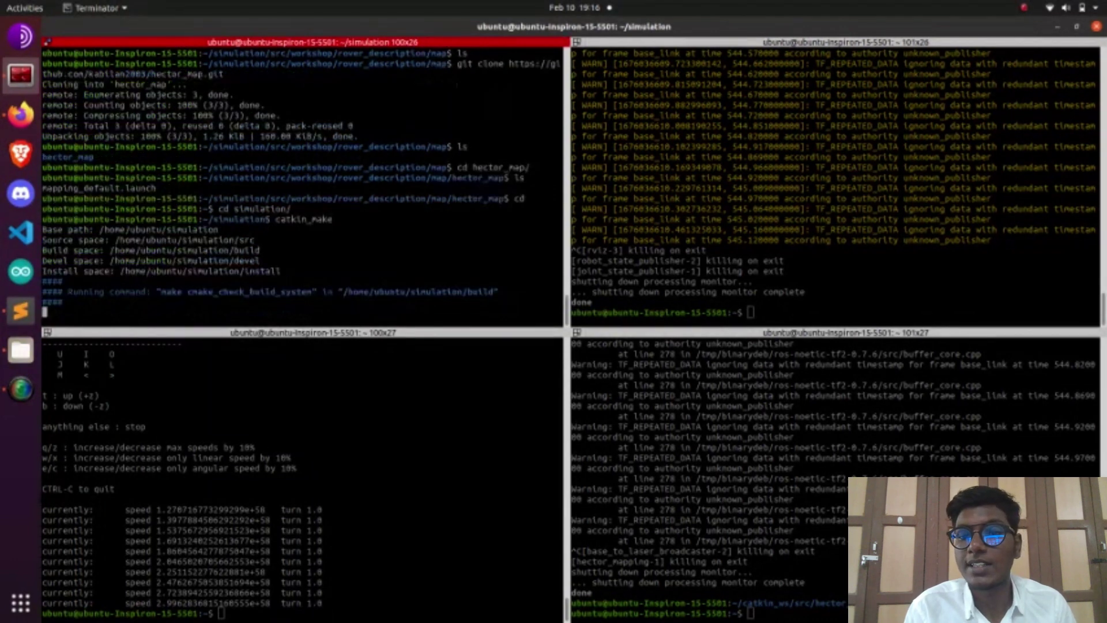
pyautogui.write('cd src/workshop/rover_description/')
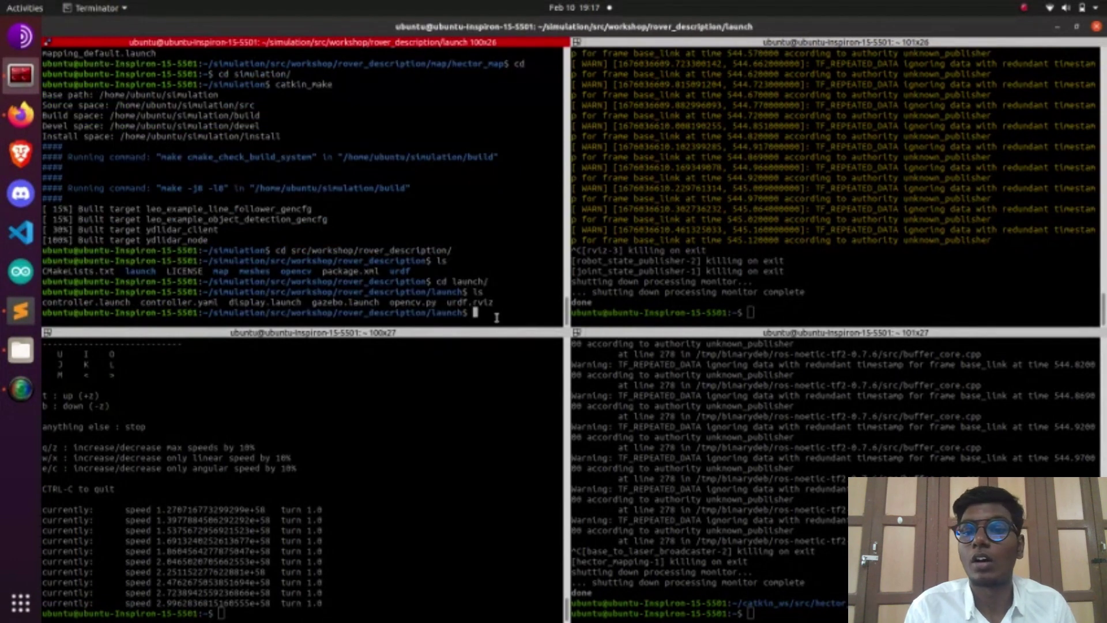
pyautogui.write('rosl')
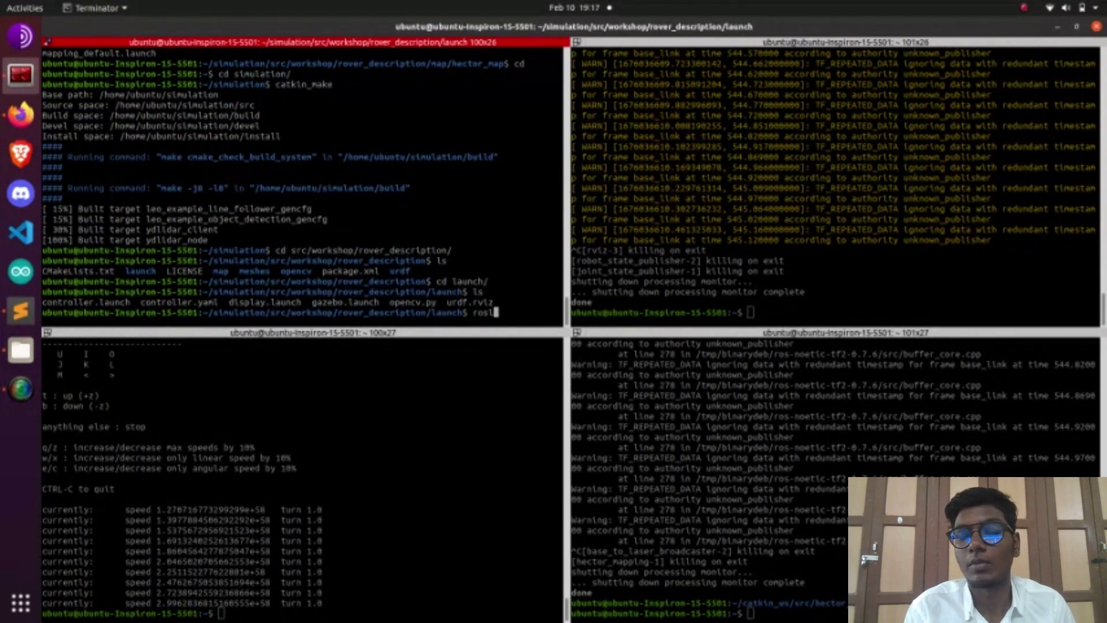
pyautogui.write('aunch ')
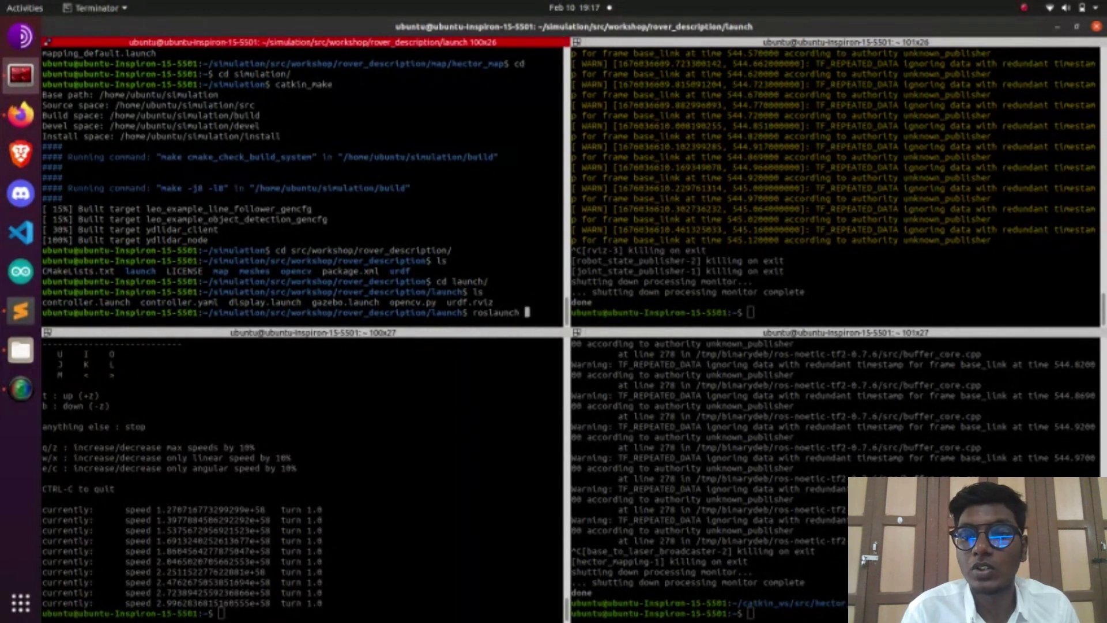
pyautogui.write('gaze')
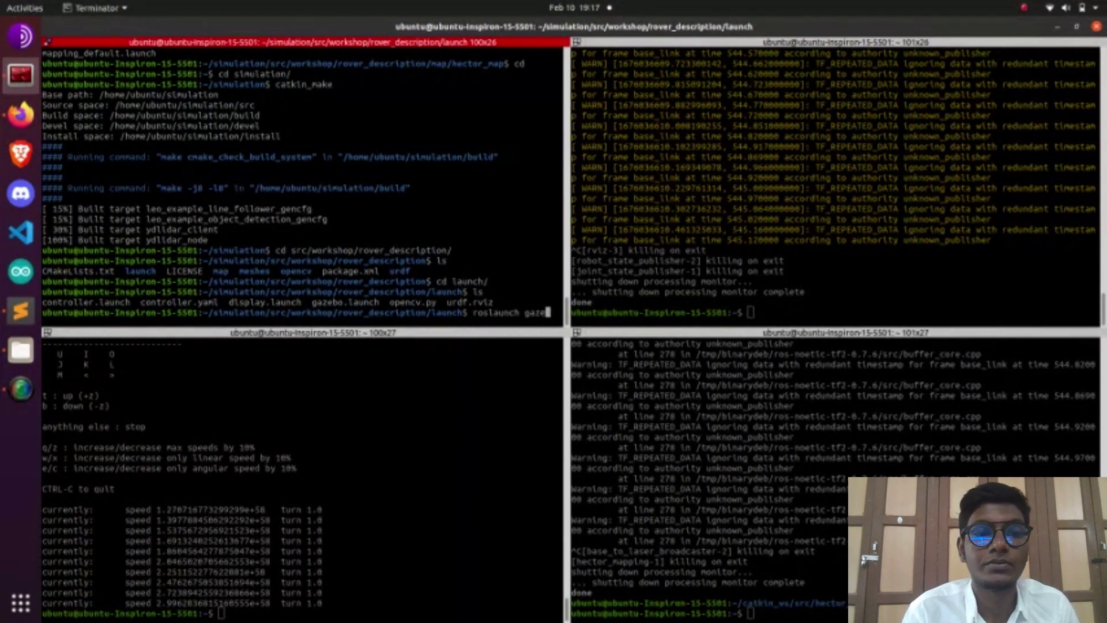
pyautogui.write('bo.launch')
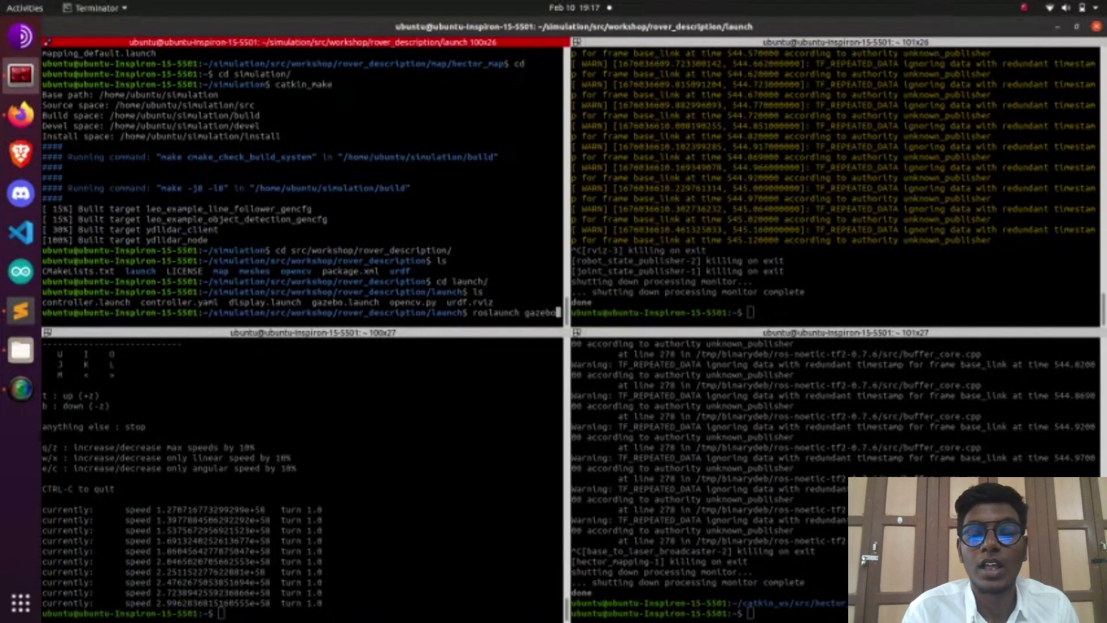
pyautogui.press('Tab')
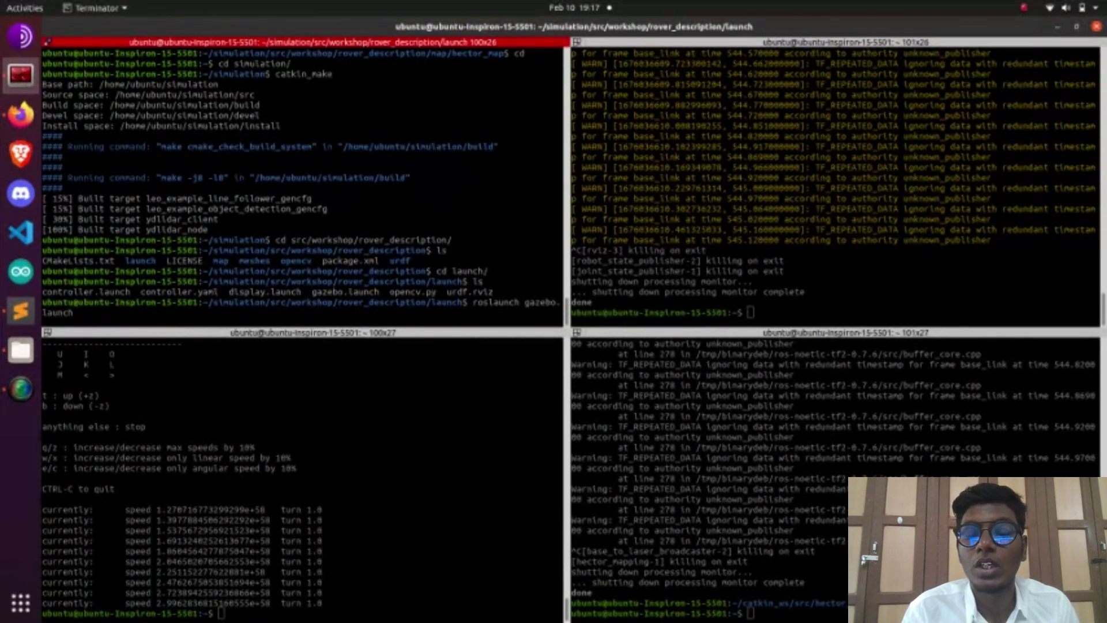
pyautogui.press('Return')
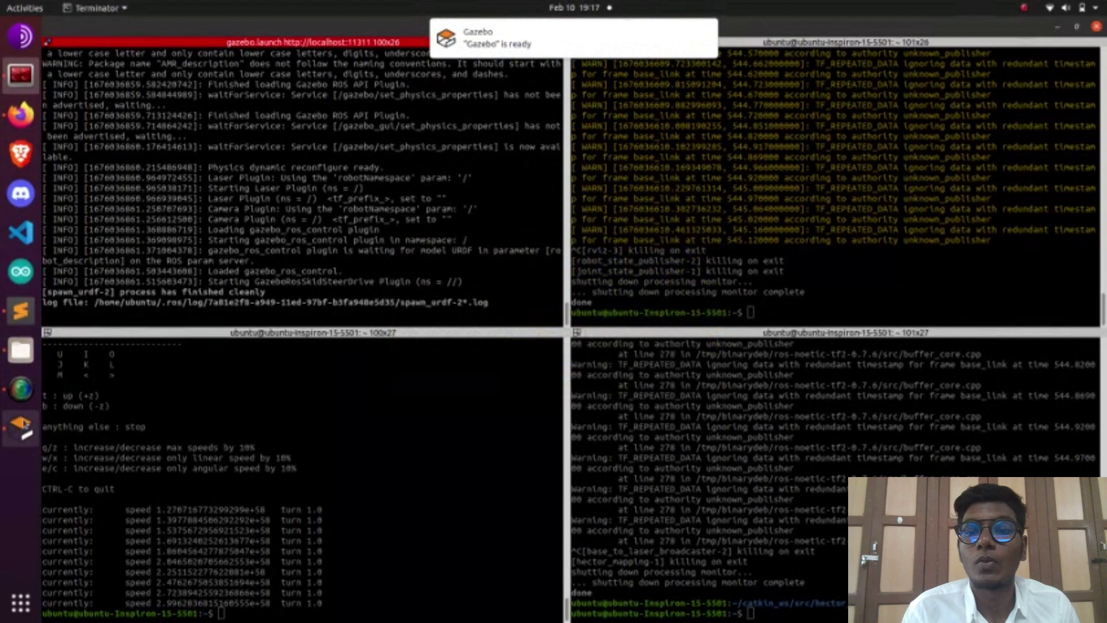
# - Bring Gazebo forward and open its Building Editor from the Edit menu
pyautogui.click(22, 427)
pyautogui.moveTo(623, 371); pyautogui.dragTo(517, 379)
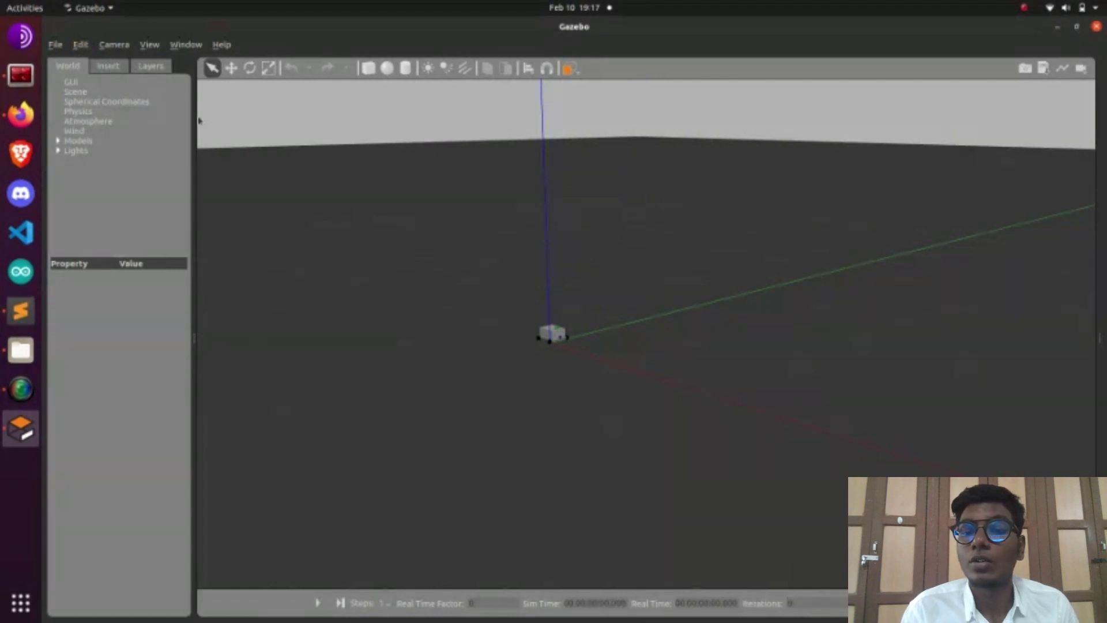
pyautogui.click(81, 45)
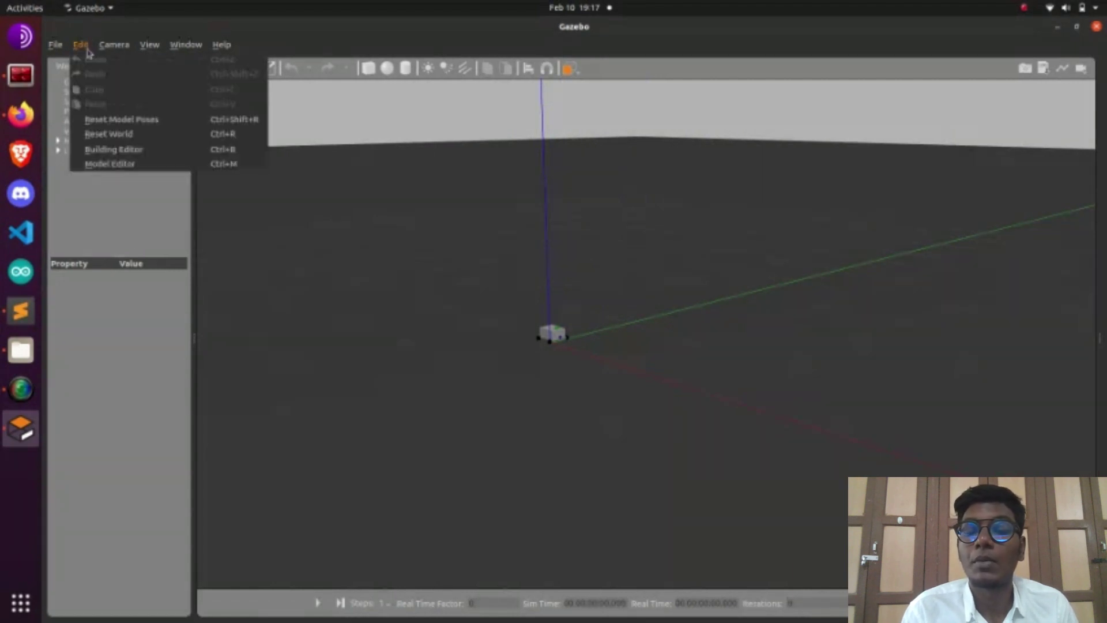
pyautogui.click(138, 151)
# - Draw the rectangular enclosure: left wall, 10.5 m bottom, right, and 11 m top wall
pyautogui.click(93, 149)
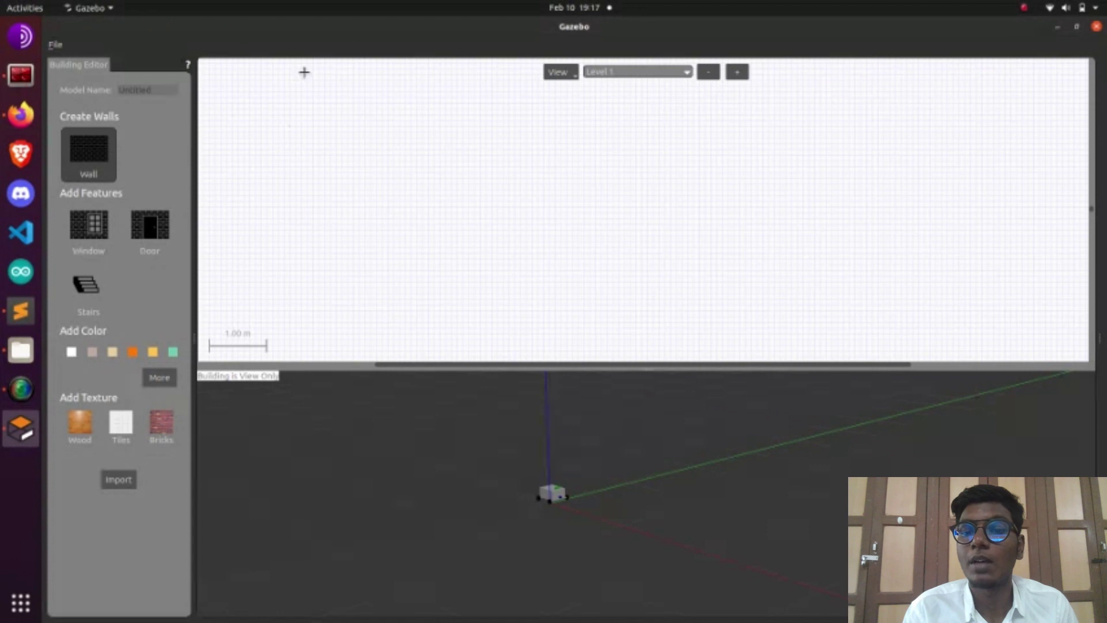
pyautogui.click(311, 198)
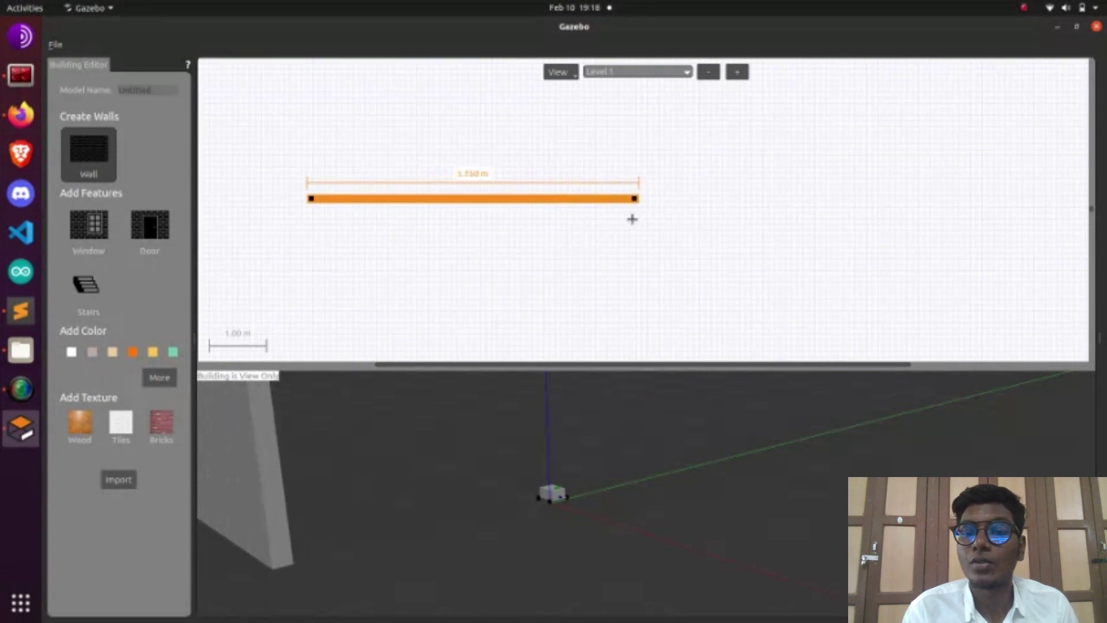
pyautogui.press('Escape')
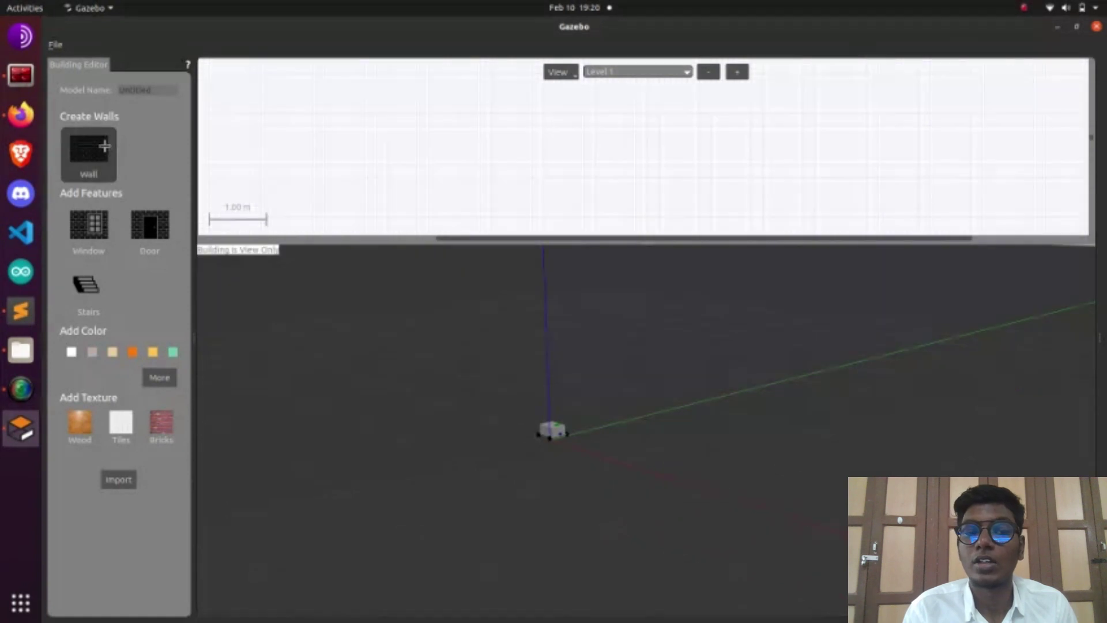
pyautogui.click(295, 94)
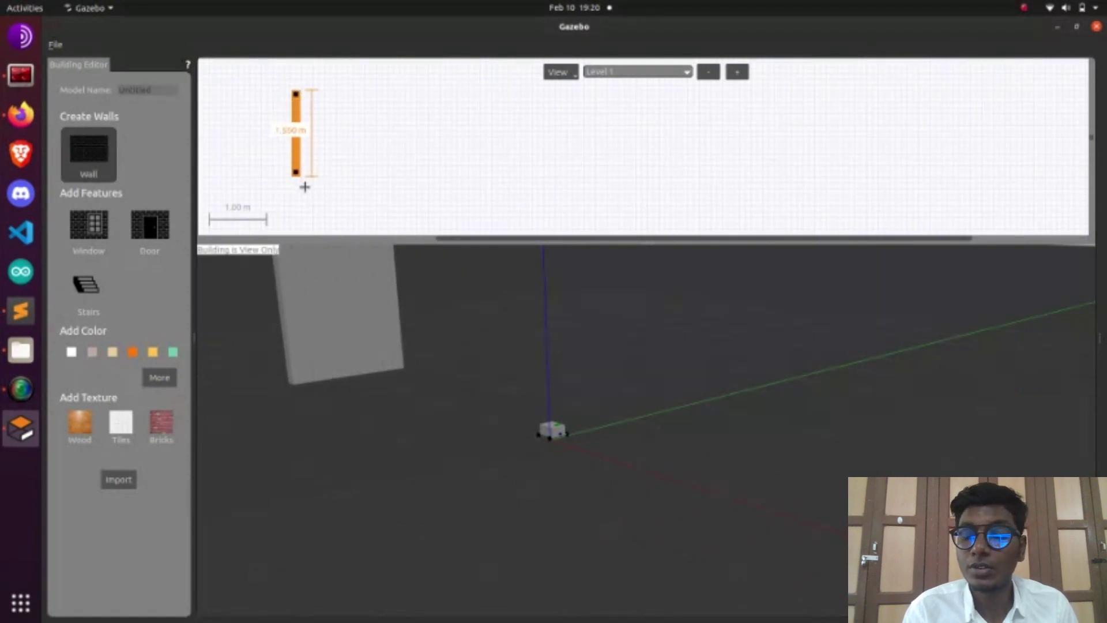
pyautogui.click(304, 194)
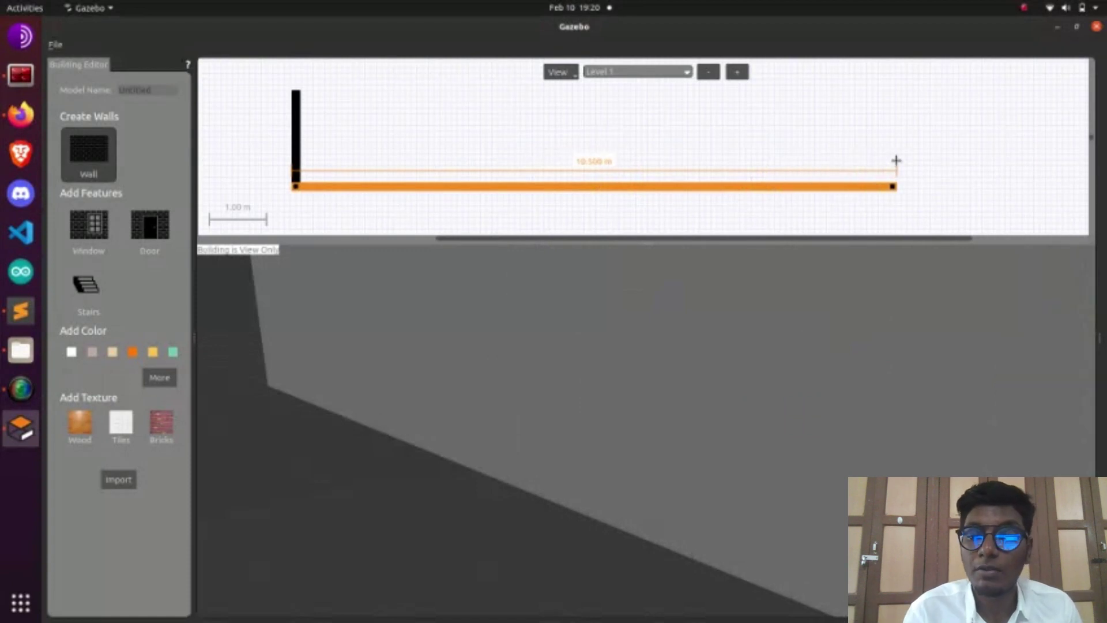
pyautogui.click(929, 155)
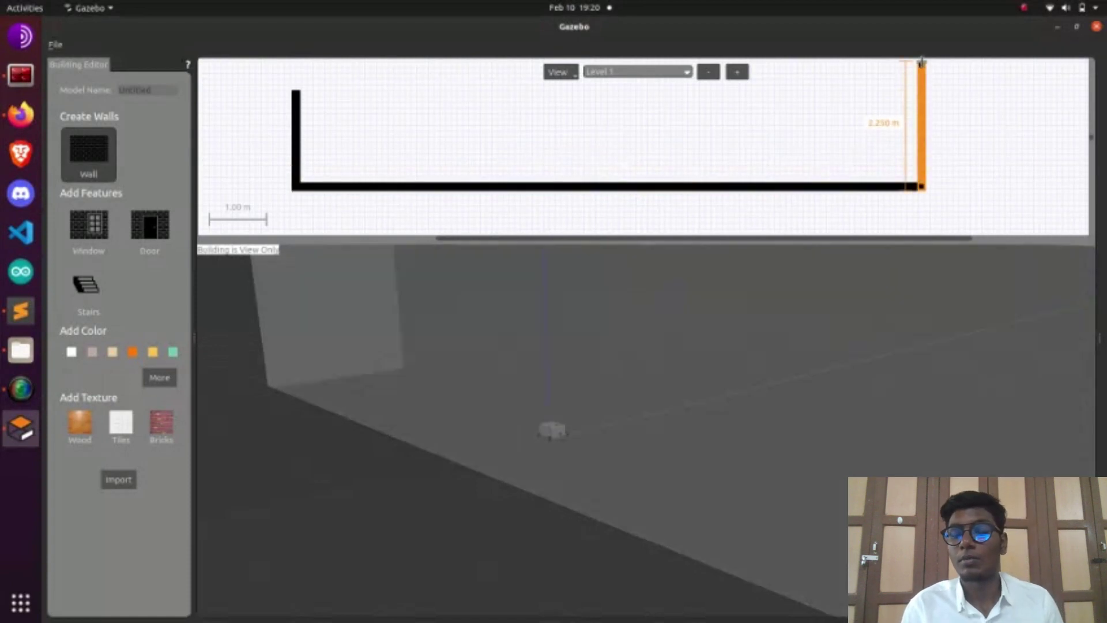
pyautogui.click(923, 65)
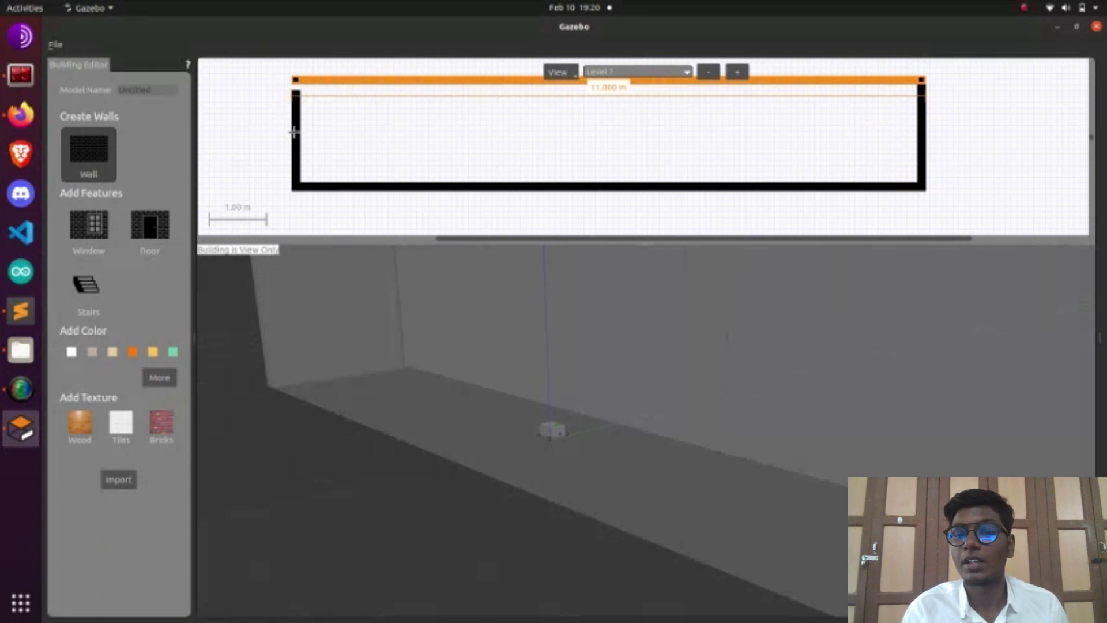
pyautogui.click(295, 80)
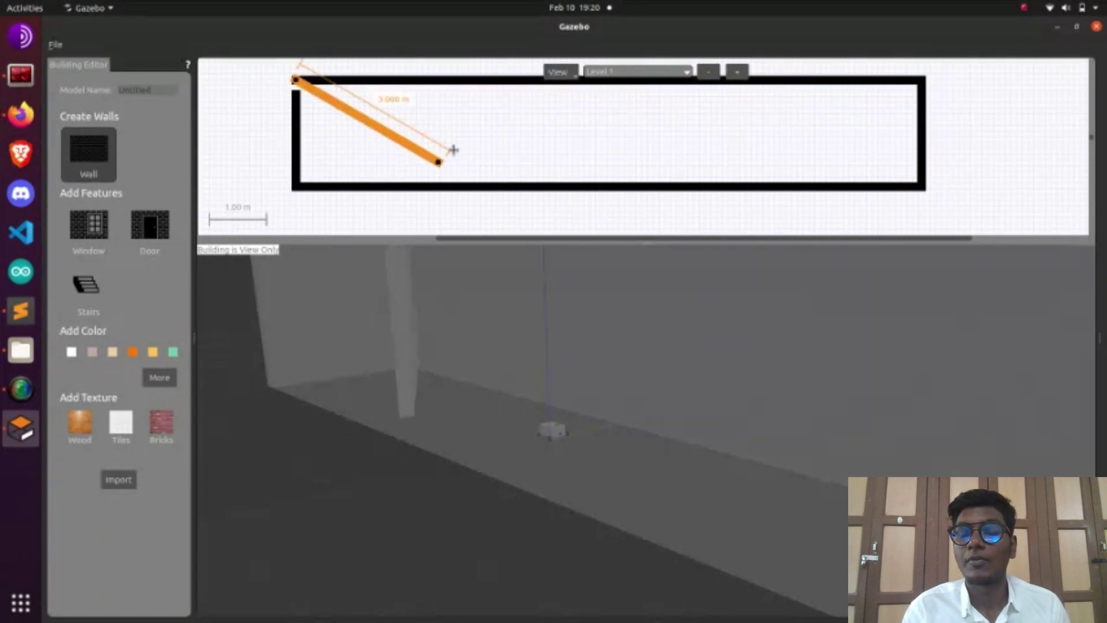
pyautogui.press('Escape')
# - Add a hooked inner partition wall hanging from the top wall near the upper right
pyautogui.click(90, 160)
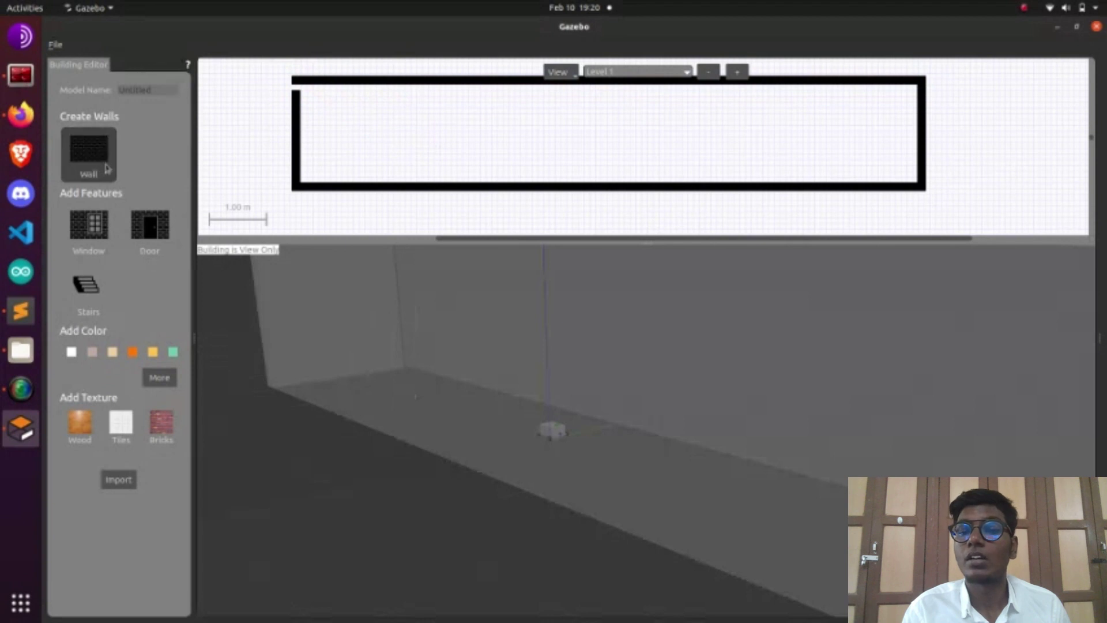
pyautogui.click(794, 84)
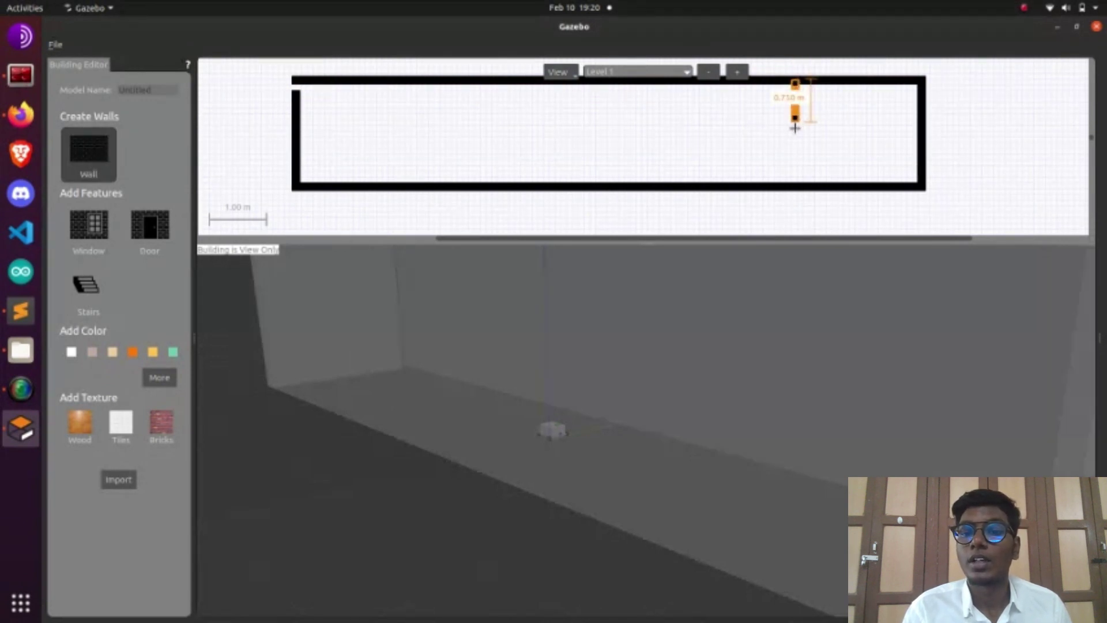
pyautogui.click(795, 118)
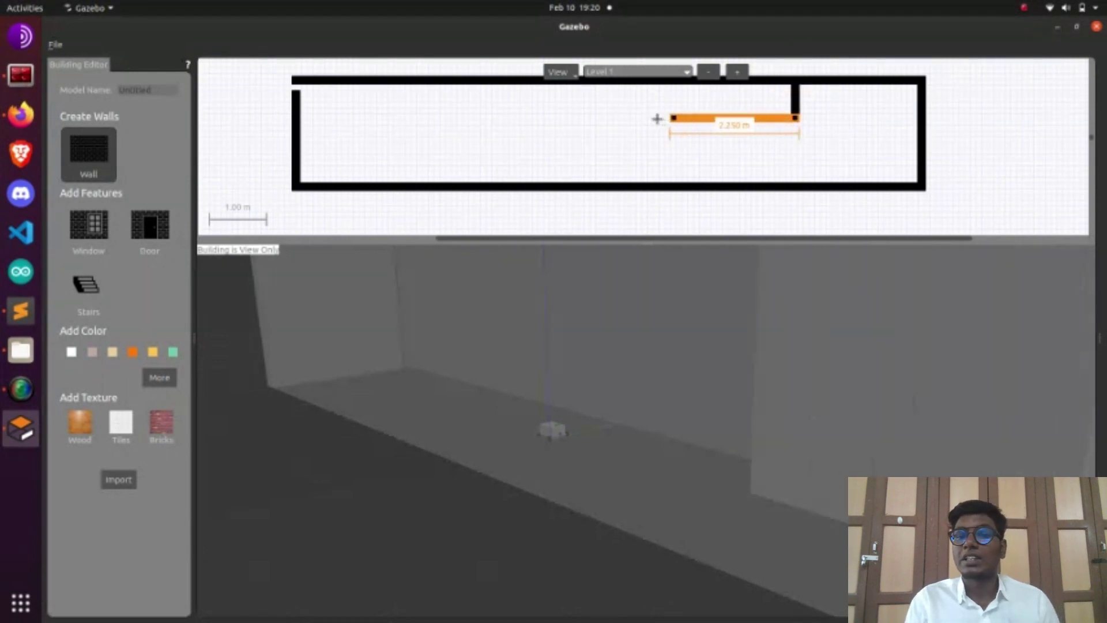
pyautogui.click(653, 118)
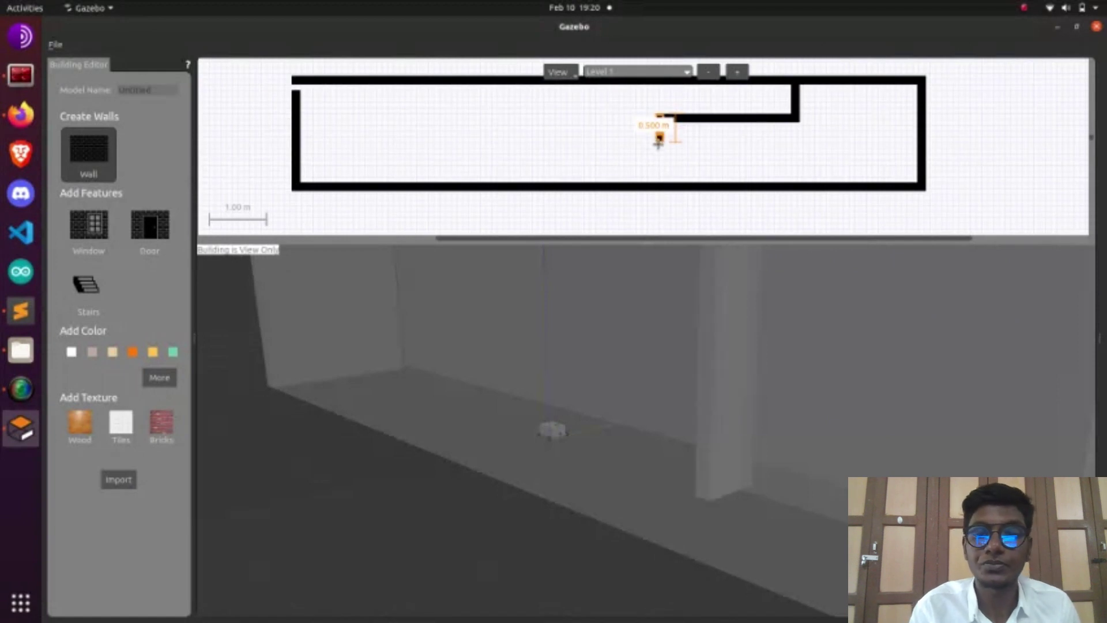
pyautogui.click(658, 140)
pyautogui.rightClick(659, 142)
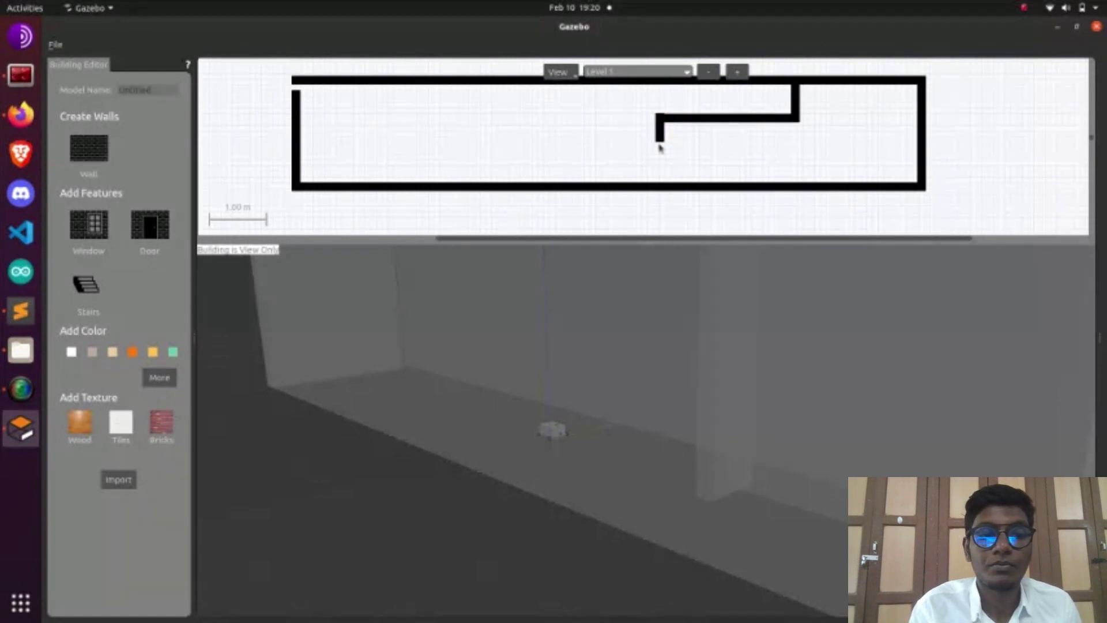
# - Save the building as Untitled, overwriting existing files, and exit the Building Editor
pyautogui.click(55, 45)
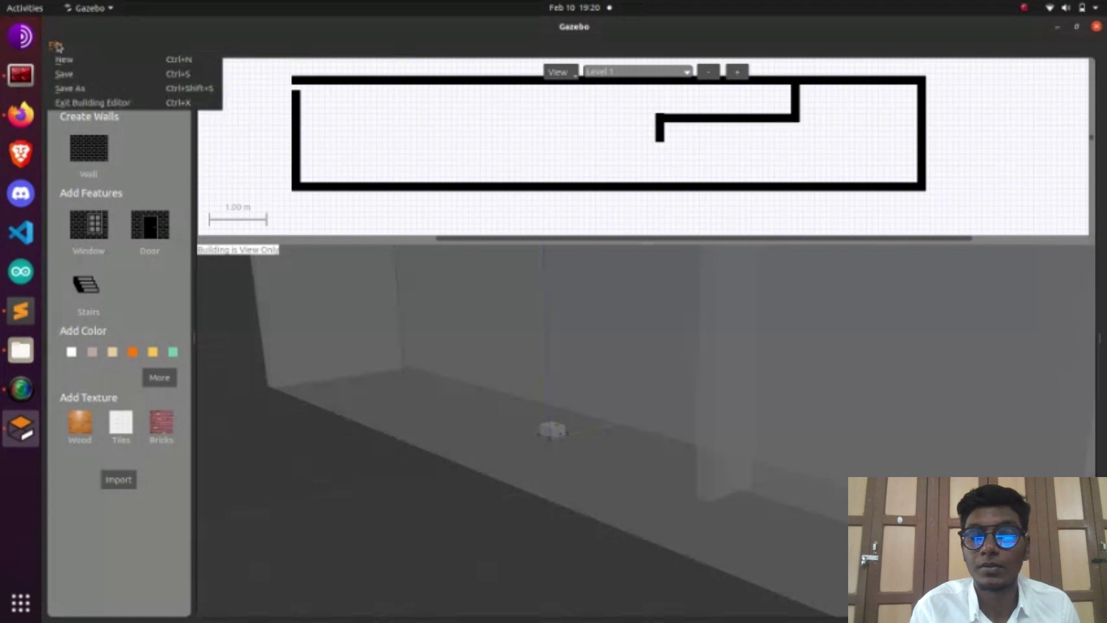
pyautogui.click(74, 73)
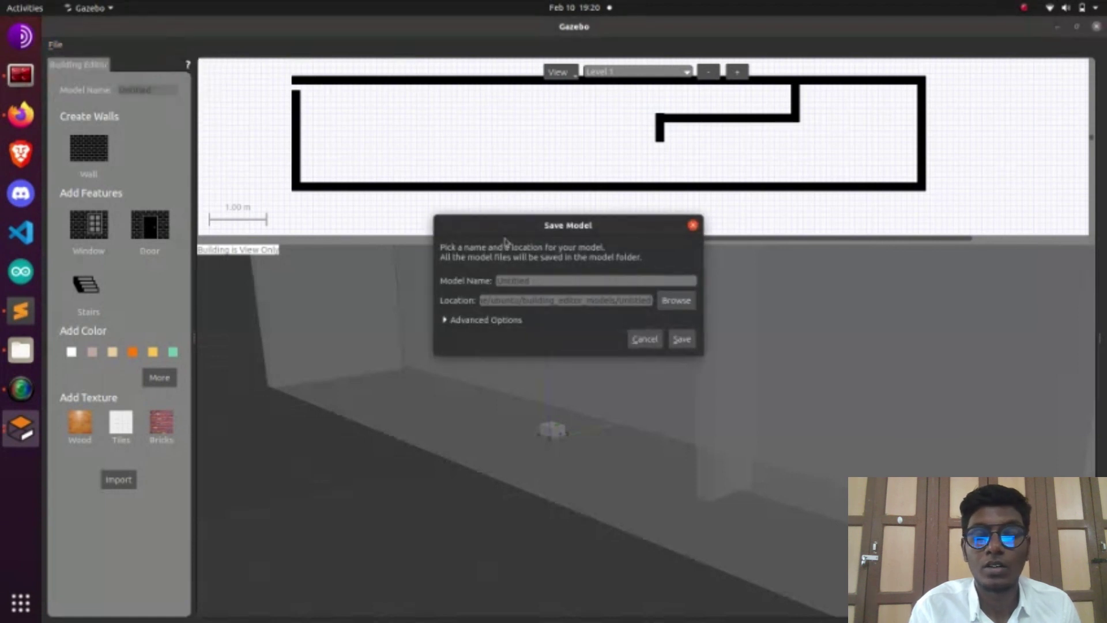
pyautogui.click(682, 339)
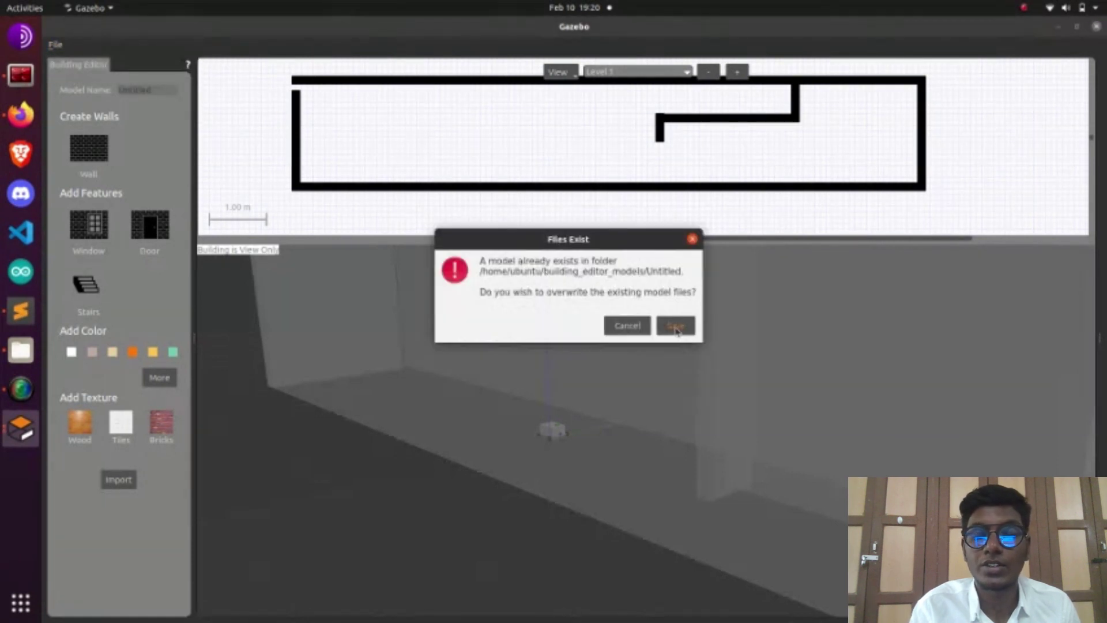
pyautogui.click(676, 327)
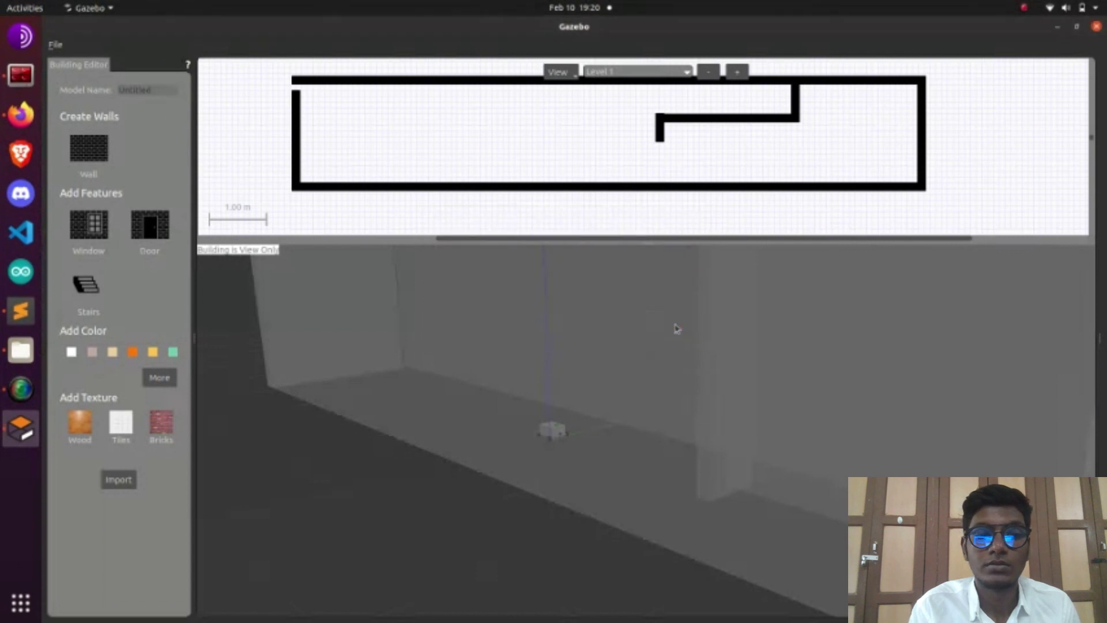
pyautogui.click(55, 44)
pyautogui.click(93, 103)
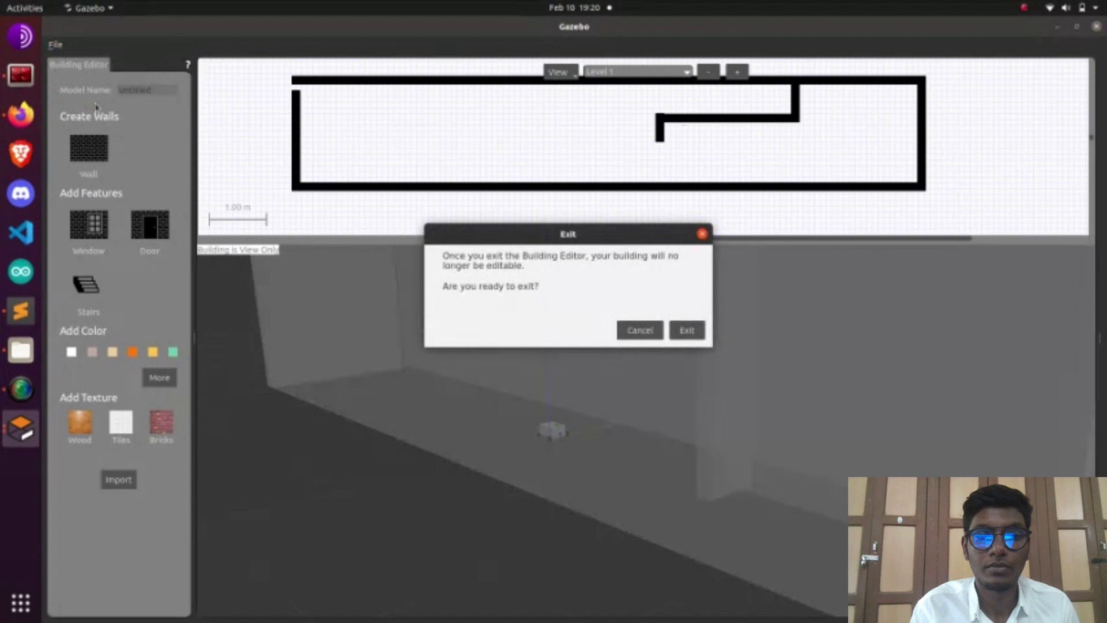
# - Confirm leaving the editor and survey the new walls in the world view
pyautogui.click(687, 330)
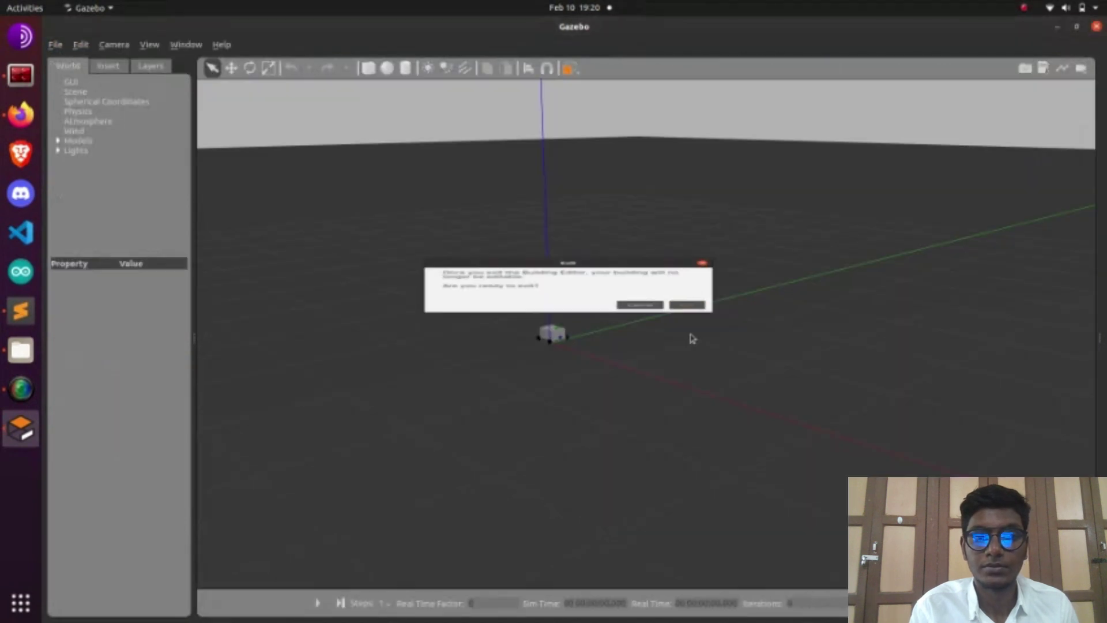
pyautogui.moveTo(647, 371); pyautogui.dragTo(521, 581)
pyautogui.moveTo(531, 392); pyautogui.dragTo(517, 516)
pyautogui.moveTo(614, 358); pyautogui.dragTo(514, 553)
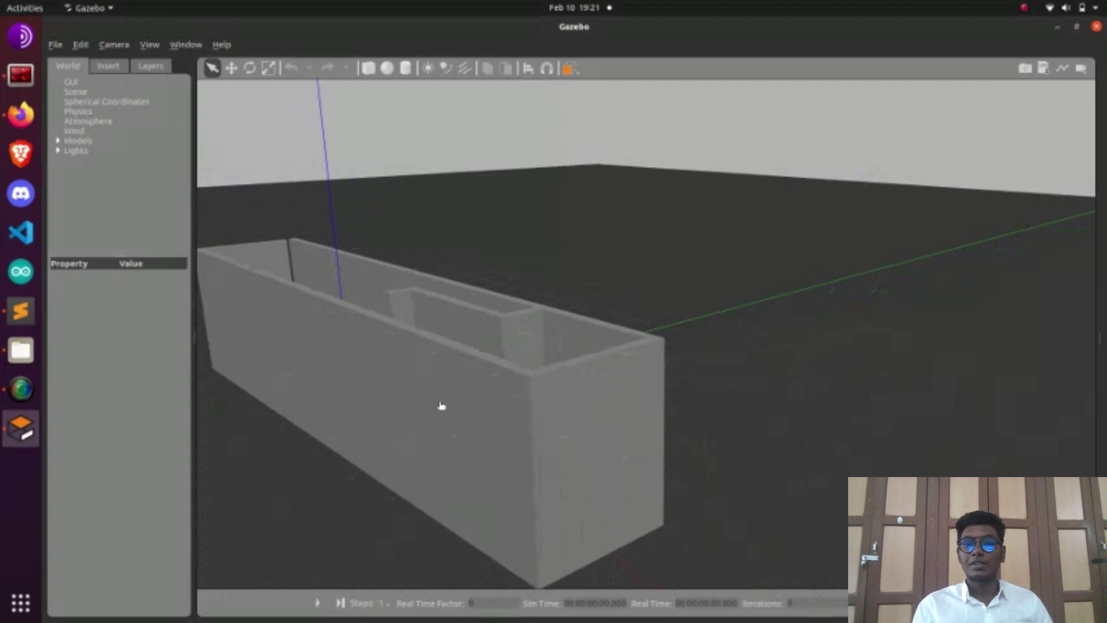
pyautogui.scroll(-5, 544, 452)
pyautogui.moveTo(557, 448); pyautogui.dragTo(372, 558)
pyautogui.moveTo(397, 516)
pyautogui.mouseDown()
pyautogui.moveTo(477, 531)
pyautogui.moveTo(549, 462)
pyautogui.moveTo(490, 482)
pyautogui.moveTo(450, 554)
pyautogui.moveTo(291, 573)
pyautogui.moveTo(452, 527)
pyautogui.mouseUp()
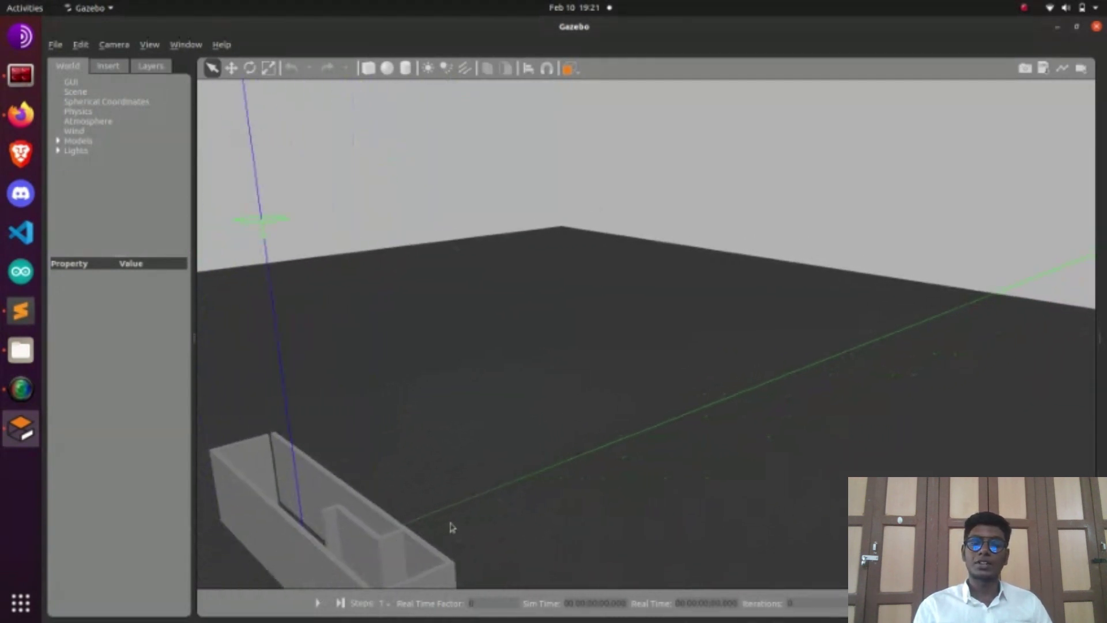
# - Focus the camera on Wall_15 and pan to the rover beside the walls
pyautogui.doubleClick(321, 530)
pyautogui.moveTo(388, 574)
pyautogui.mouseDown()
pyautogui.moveTo(455, 563)
pyautogui.moveTo(582, 577)
pyautogui.moveTo(604, 553)
pyautogui.moveTo(573, 573)
pyautogui.moveTo(524, 507)
pyautogui.mouseUp()
pyautogui.moveTo(467, 474); pyautogui.dragTo(528, 381)
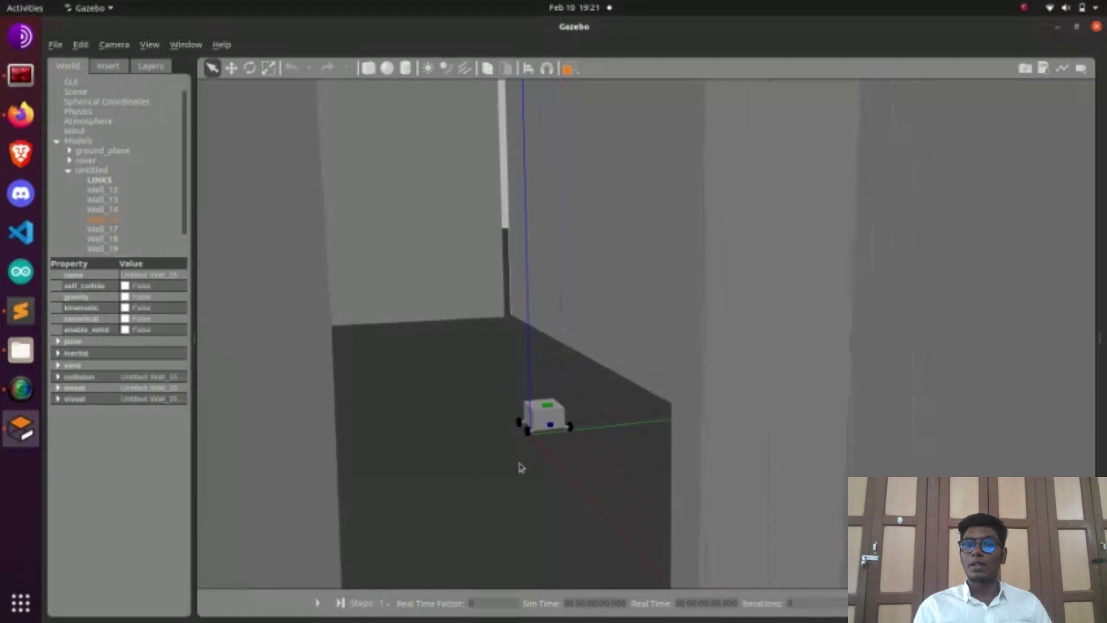
pyautogui.scroll(5, 519, 464)
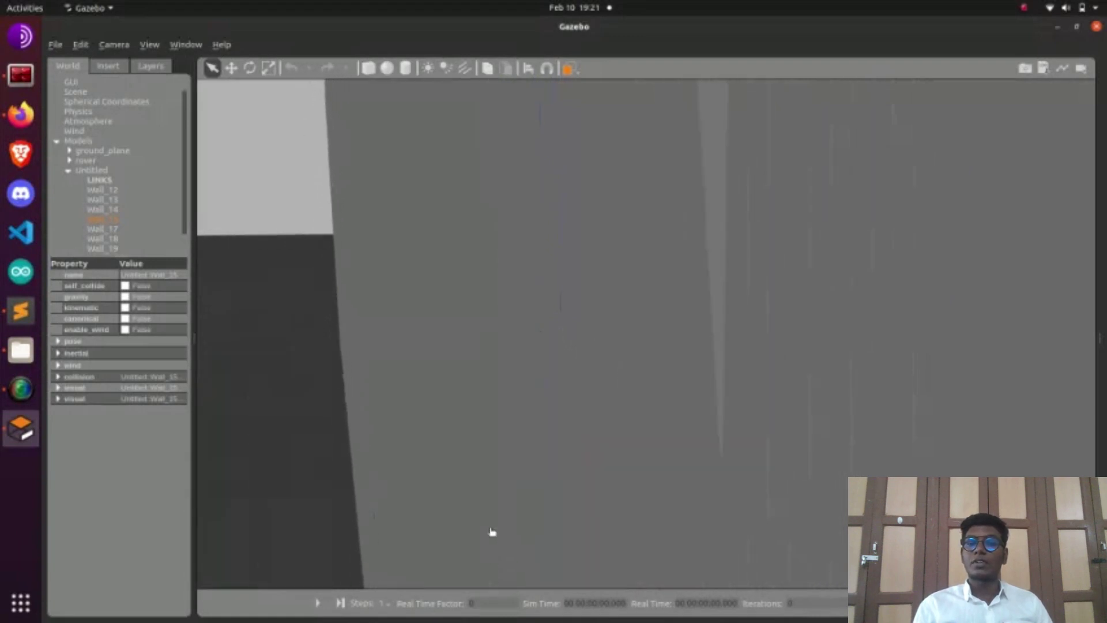
pyautogui.scroll(-5, 491, 538)
pyautogui.scroll(-1, 484, 499)
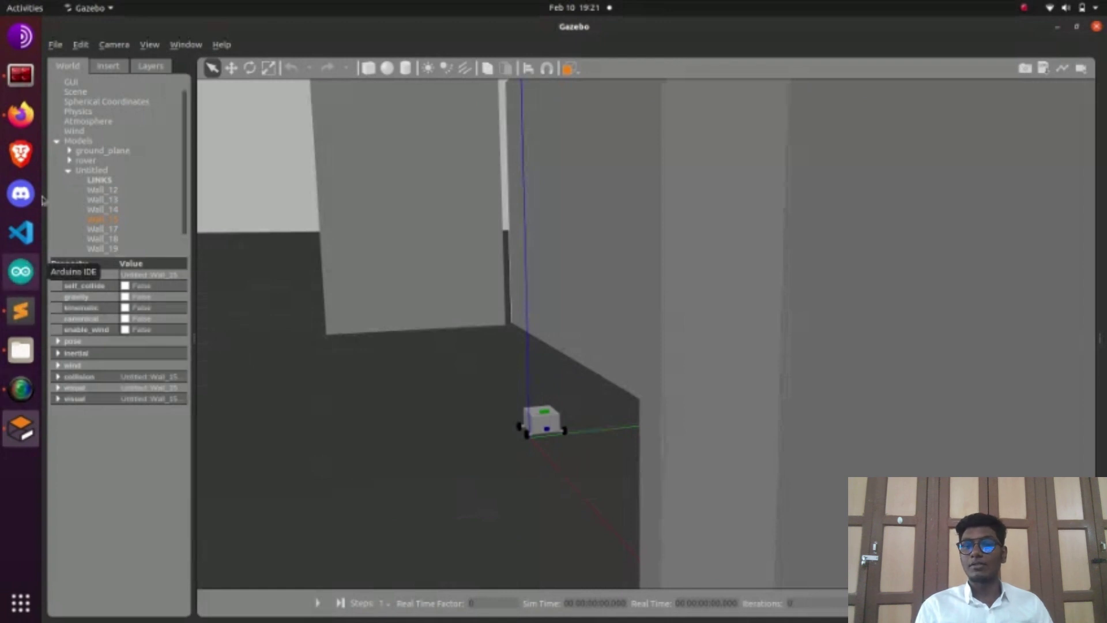
# - Run roslaunch rover_description display.launch in the teleop terminal to open RViz
pyautogui.click(5, 76)
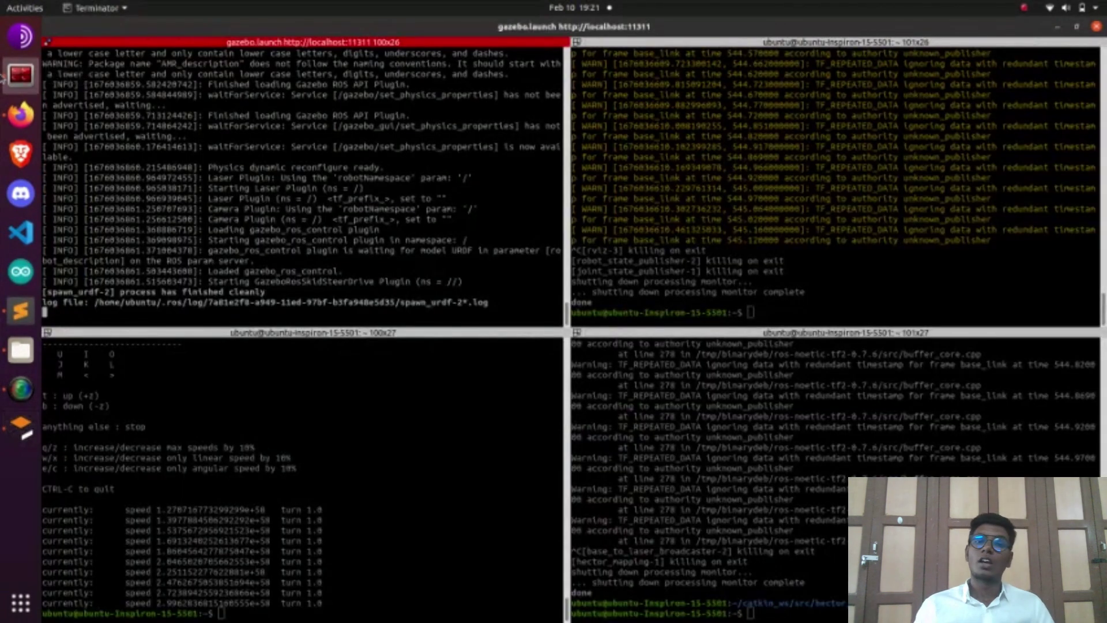
pyautogui.click(404, 599)
pyautogui.write('rosla')
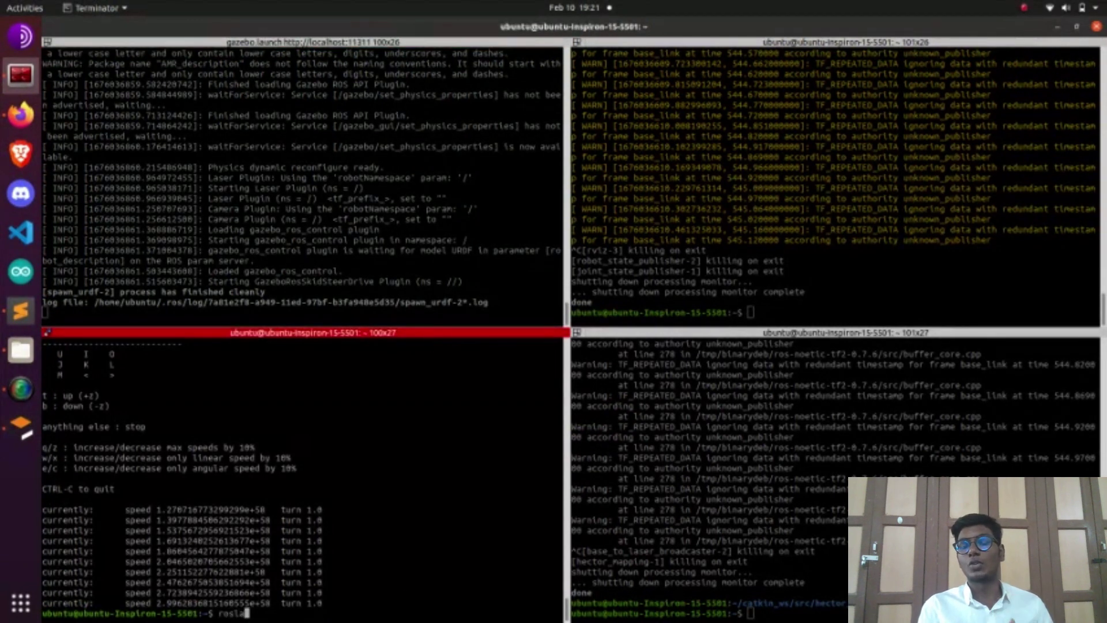
pyautogui.write('unch')
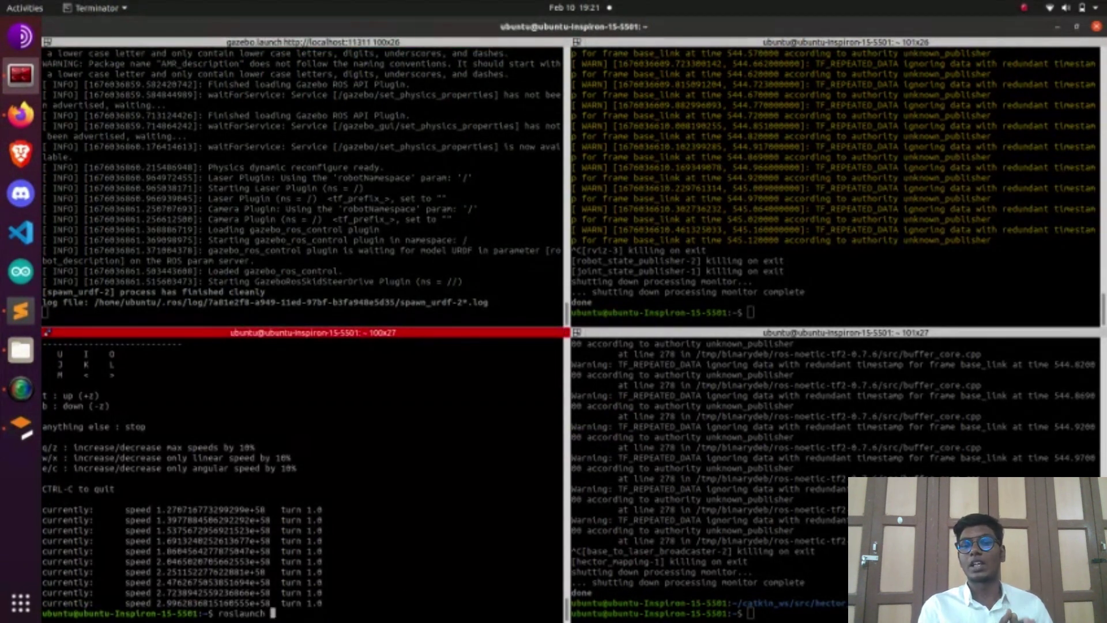
pyautogui.write(' rov')
pyautogui.press('Tab')
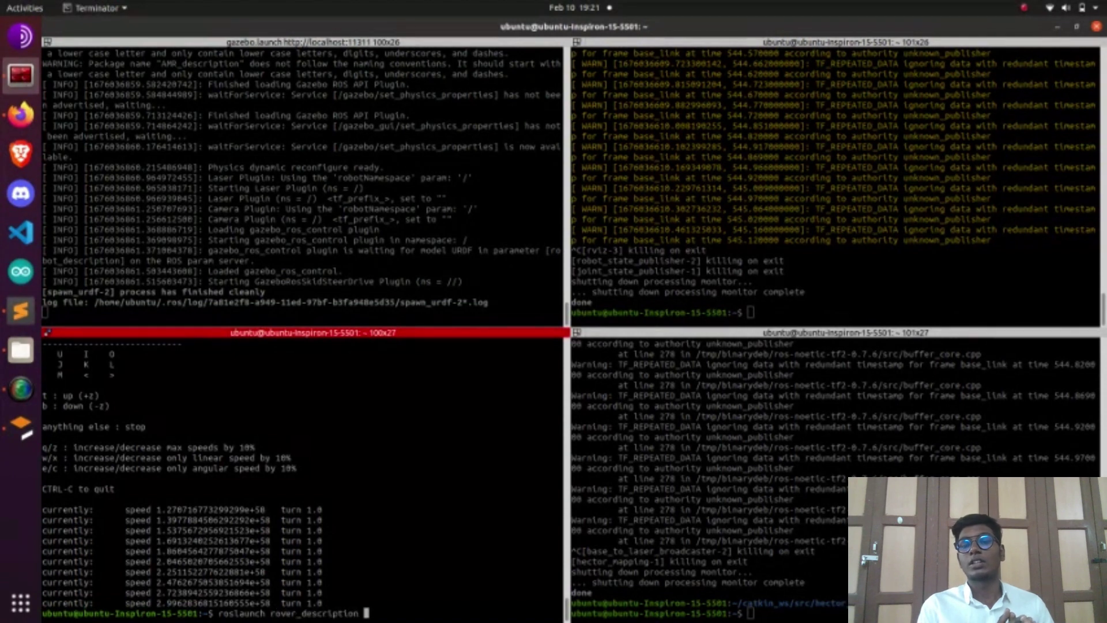
pyautogui.write('dis')
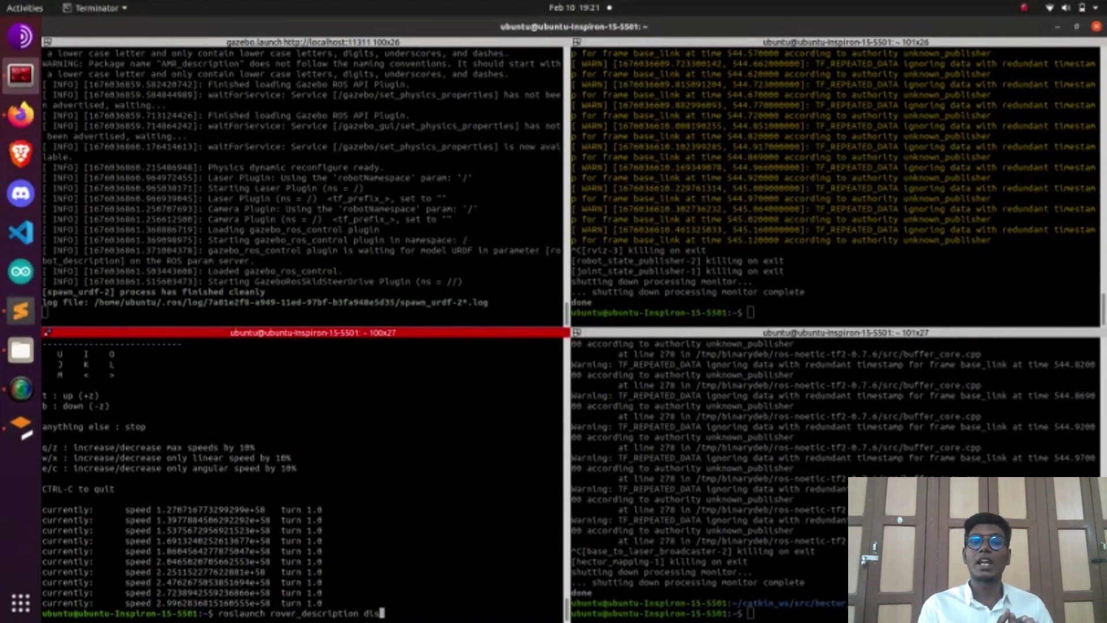
pyautogui.press('Tab')
pyautogui.press('Tab')
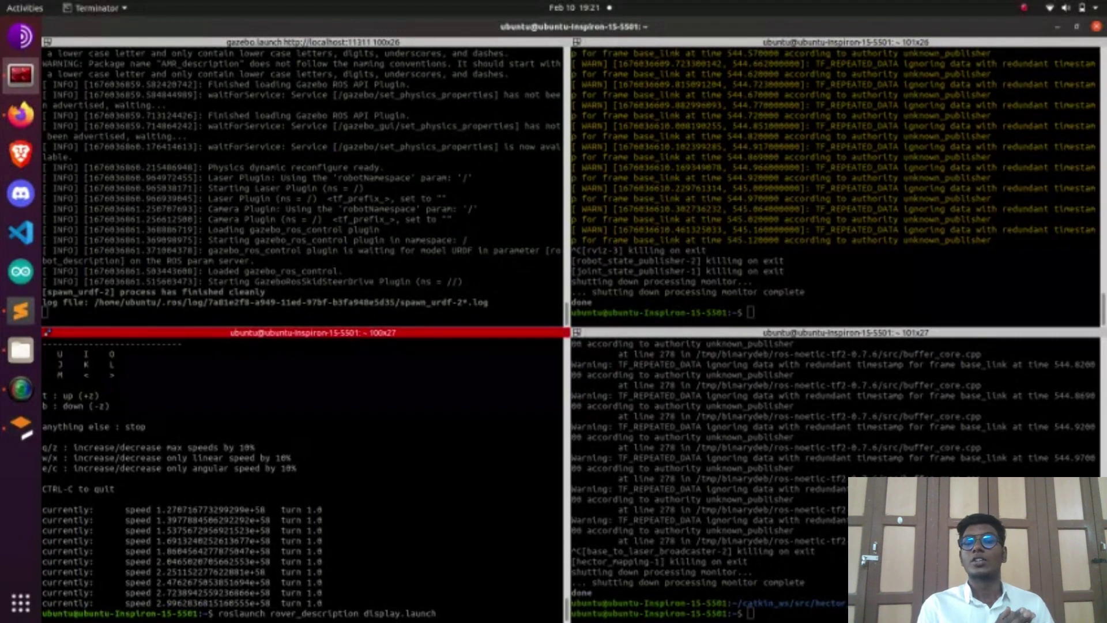
pyautogui.press('Return')
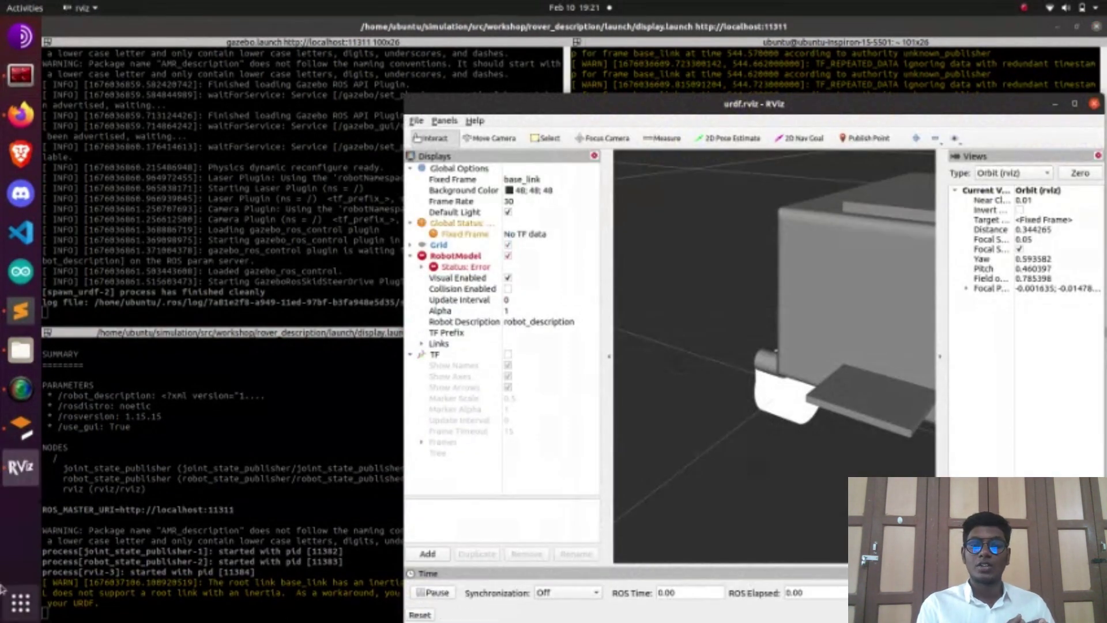
pyautogui.click(25, 439)
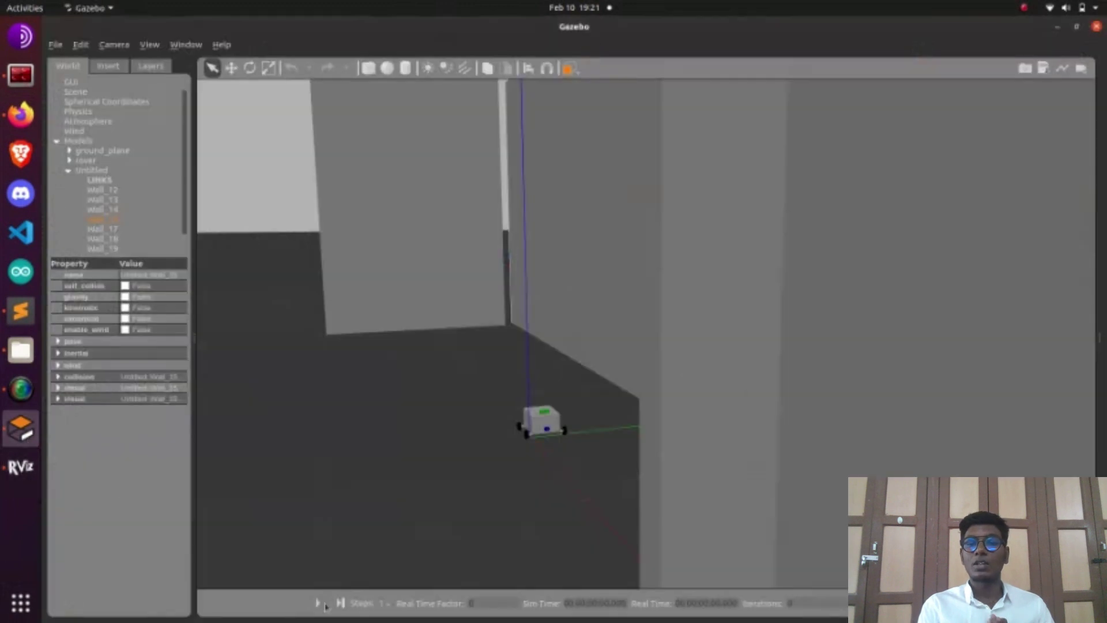
# - Start the Gazebo simulation so the rover's blue laser scan appears
pyautogui.click(317, 603)
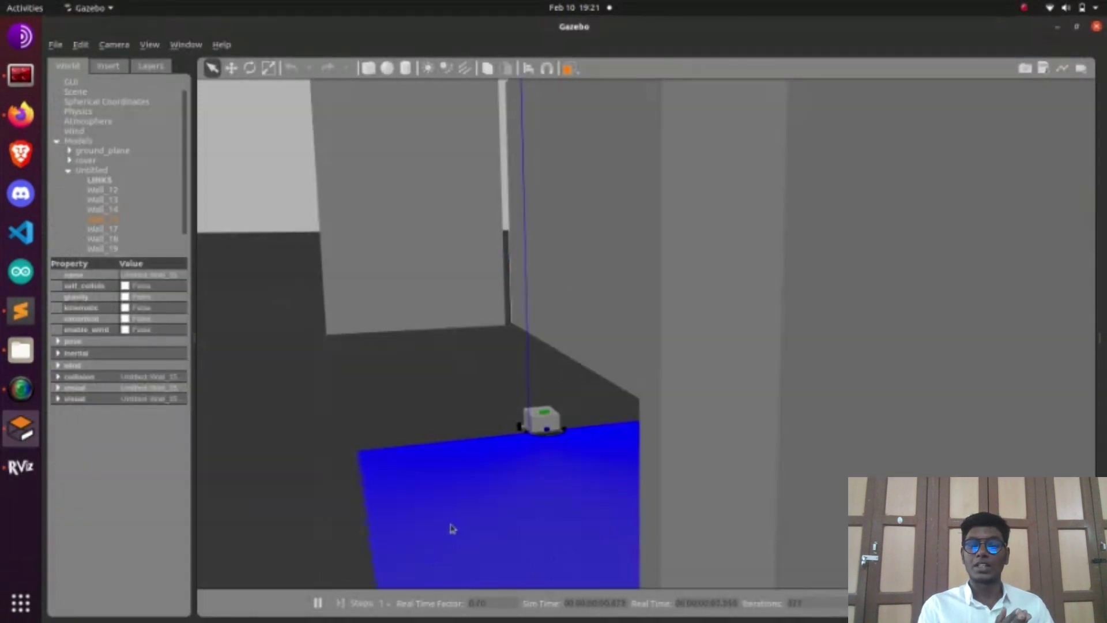
pyautogui.scroll(-3, 441, 522)
pyautogui.scroll(3, 462, 533)
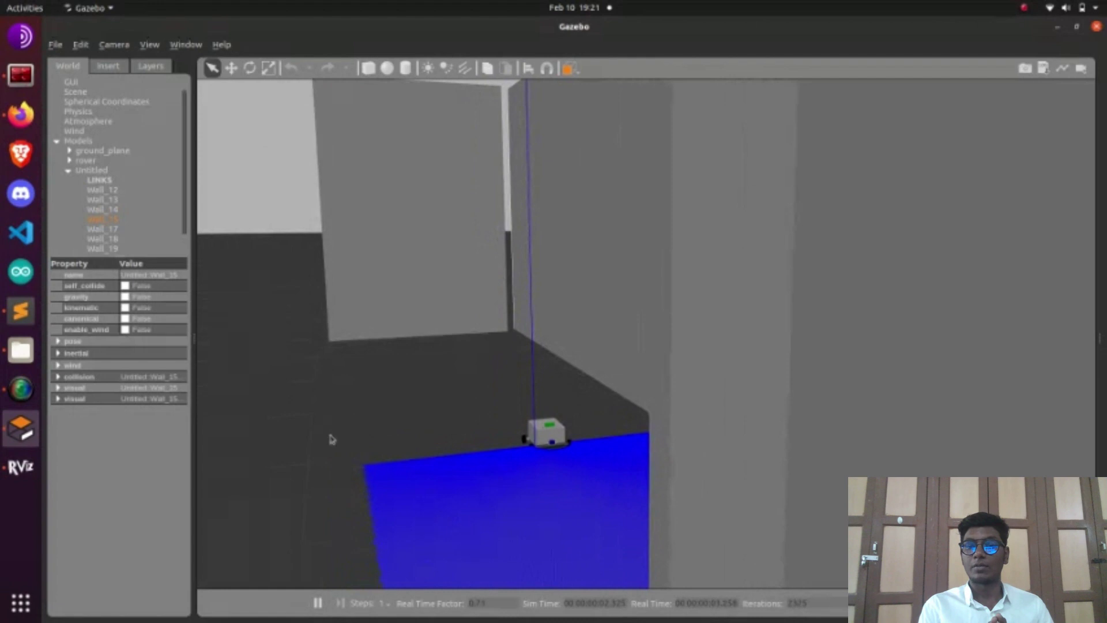
pyautogui.click(20, 74)
# - Run teleop_twist_keyboard.py in the top-right terminal pane, then bring RViz to the front
pyautogui.click(681, 289)
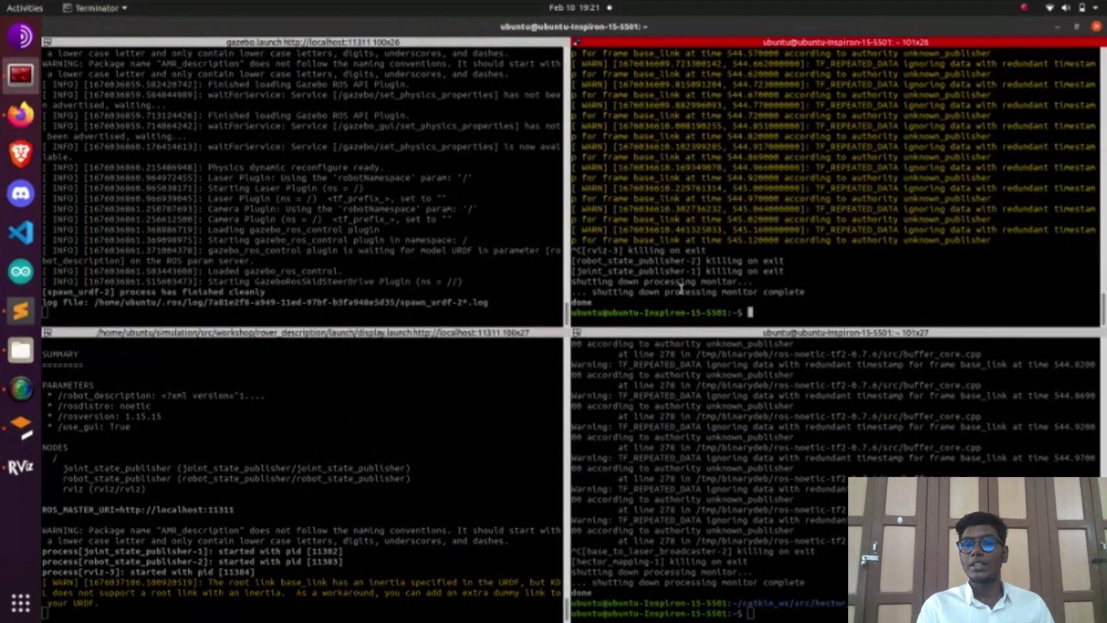
pyautogui.write('rosru')
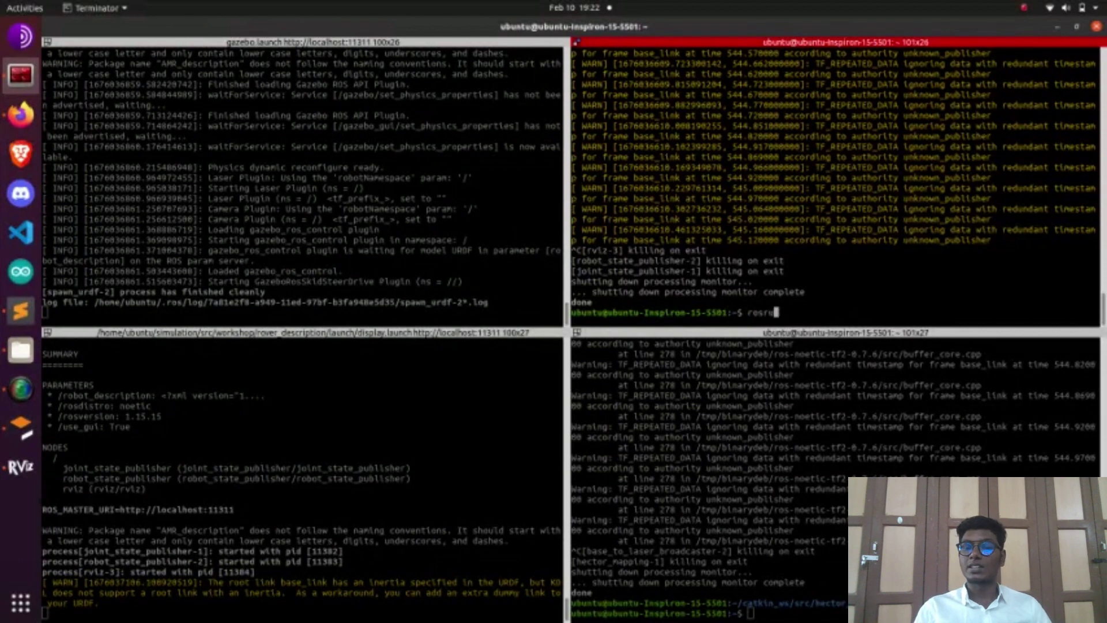
pyautogui.write('n teleop_twist_')
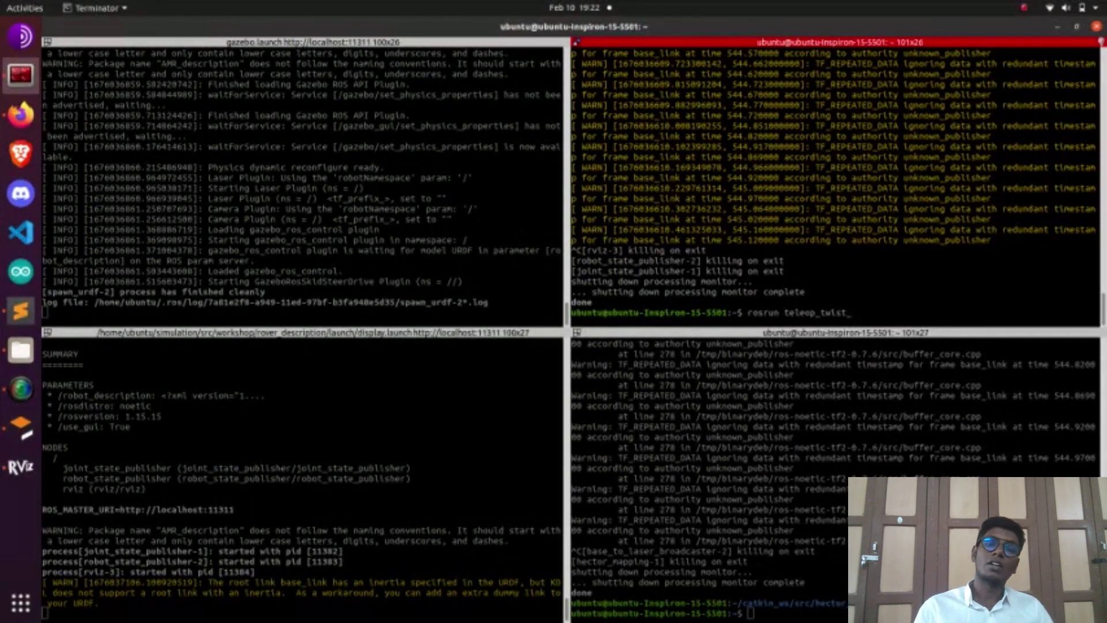
pyautogui.press('Tab')
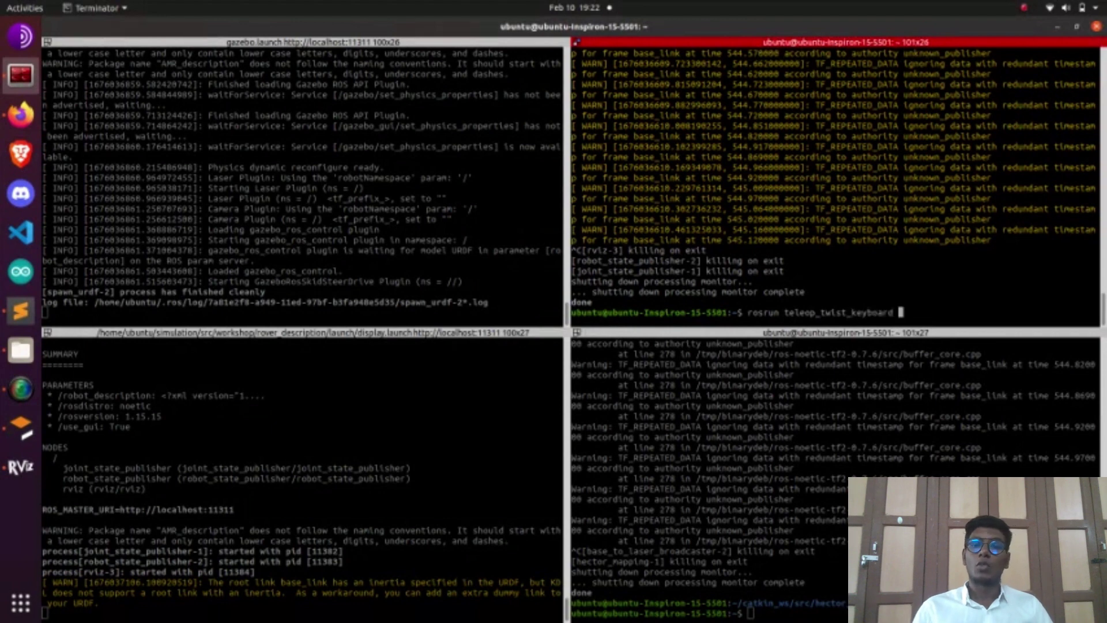
pyautogui.press('Tab')
pyautogui.press('Return')
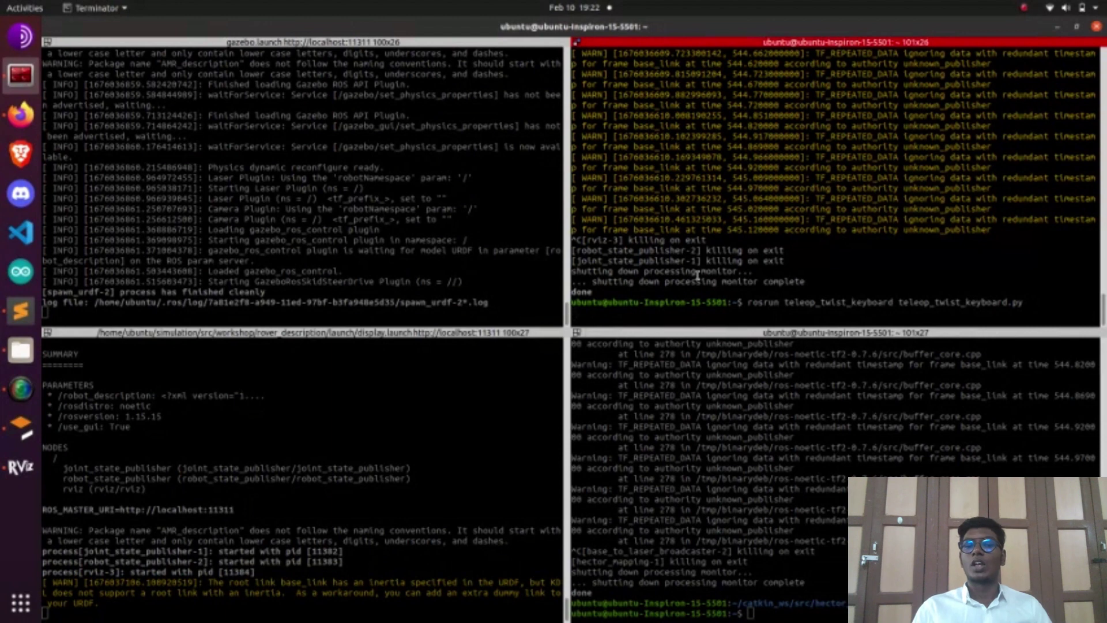
pyautogui.click(7, 471)
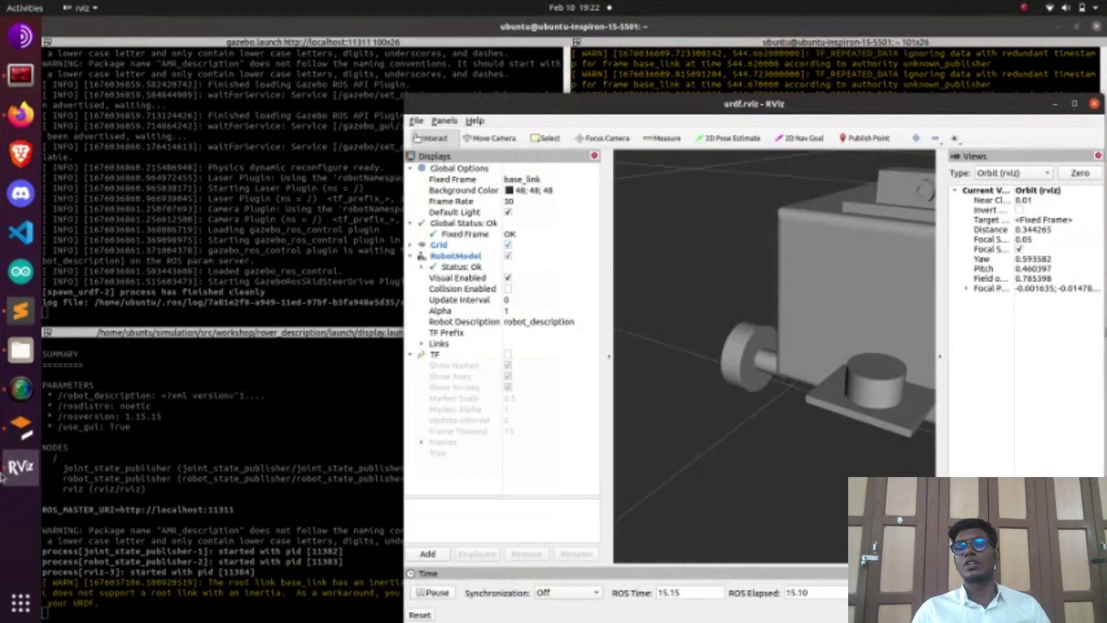
# - Add a LaserScan display on /scan and orbit out to see the red wall scan lines
pyautogui.click(441, 558)
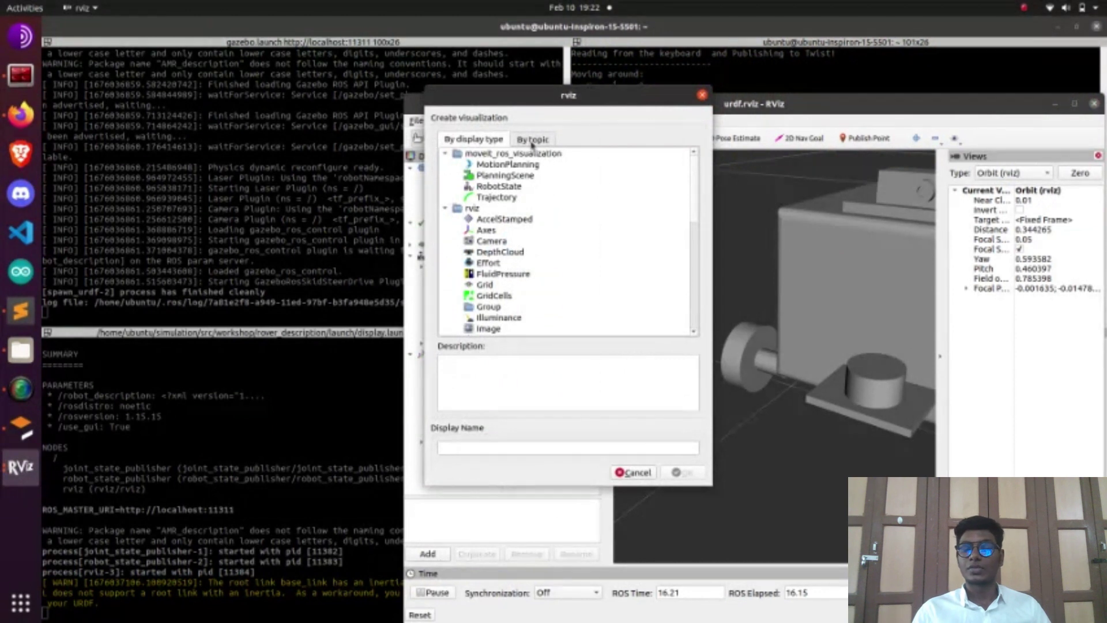
pyautogui.click(532, 142)
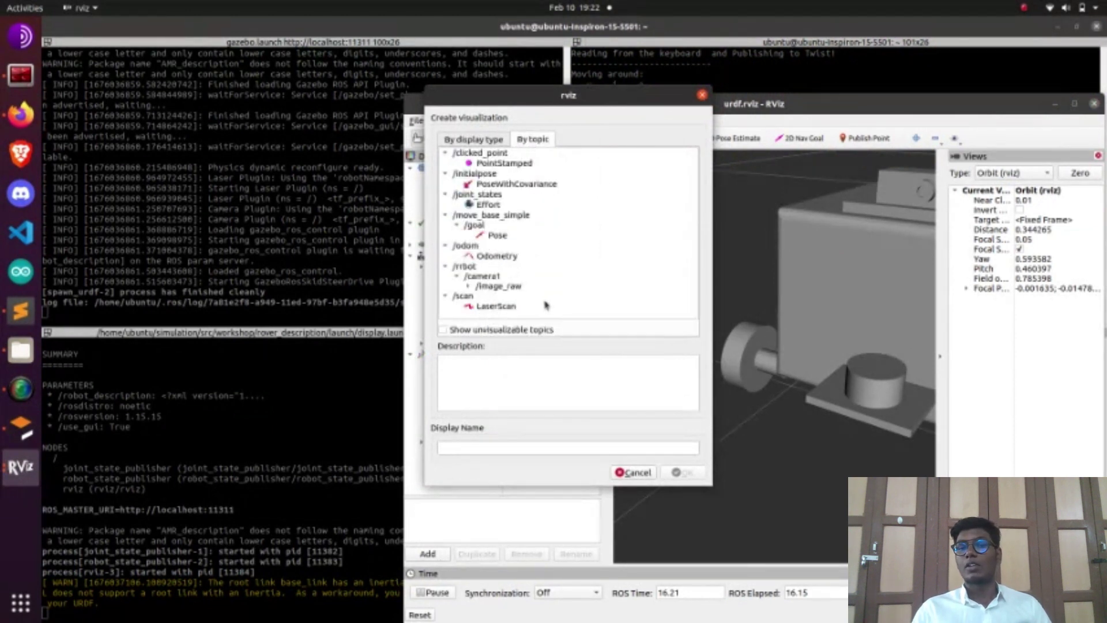
pyautogui.click(541, 298)
pyautogui.click(515, 307)
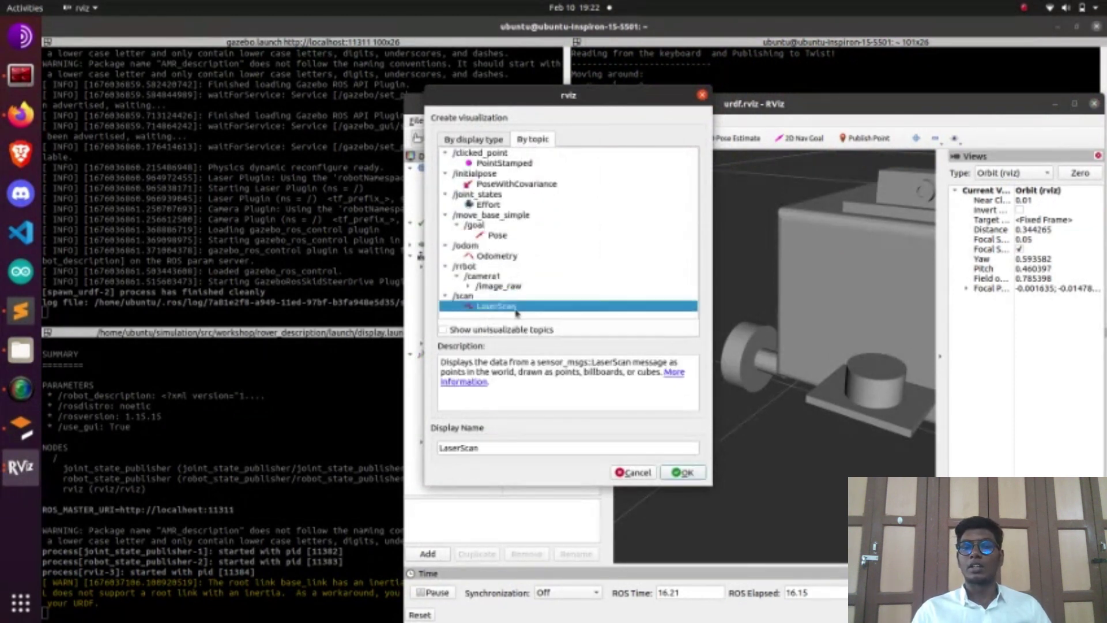
pyautogui.doubleClick(516, 308)
pyautogui.moveTo(765, 375); pyautogui.dragTo(741, 400)
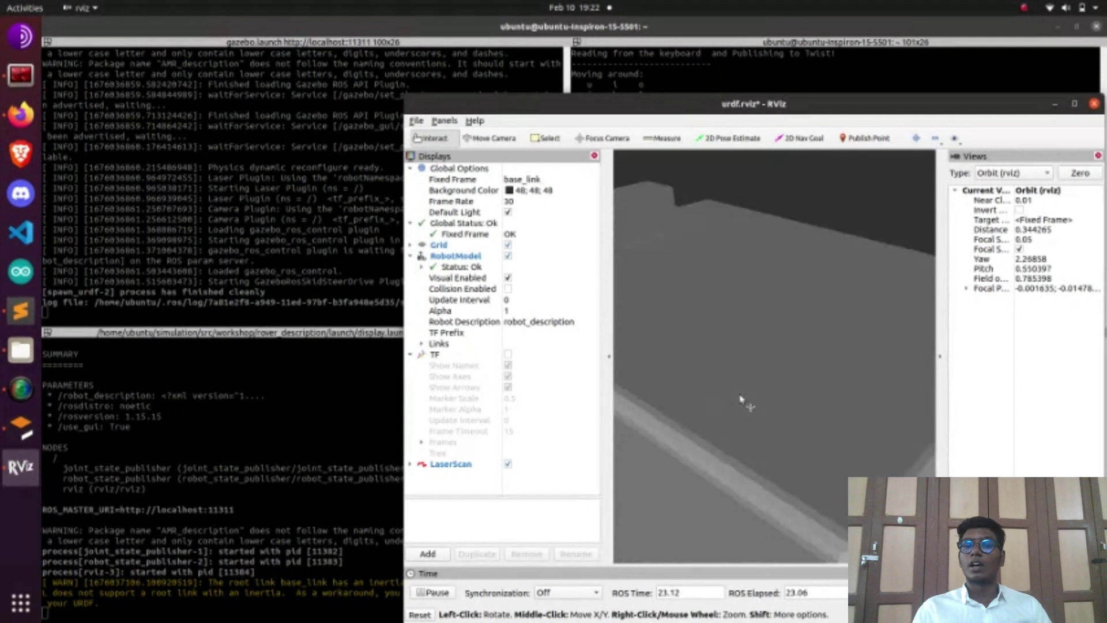
pyautogui.moveTo(742, 403); pyautogui.dragTo(737, 503, button='right')
pyautogui.moveTo(797, 441); pyautogui.dragTo(683, 422)
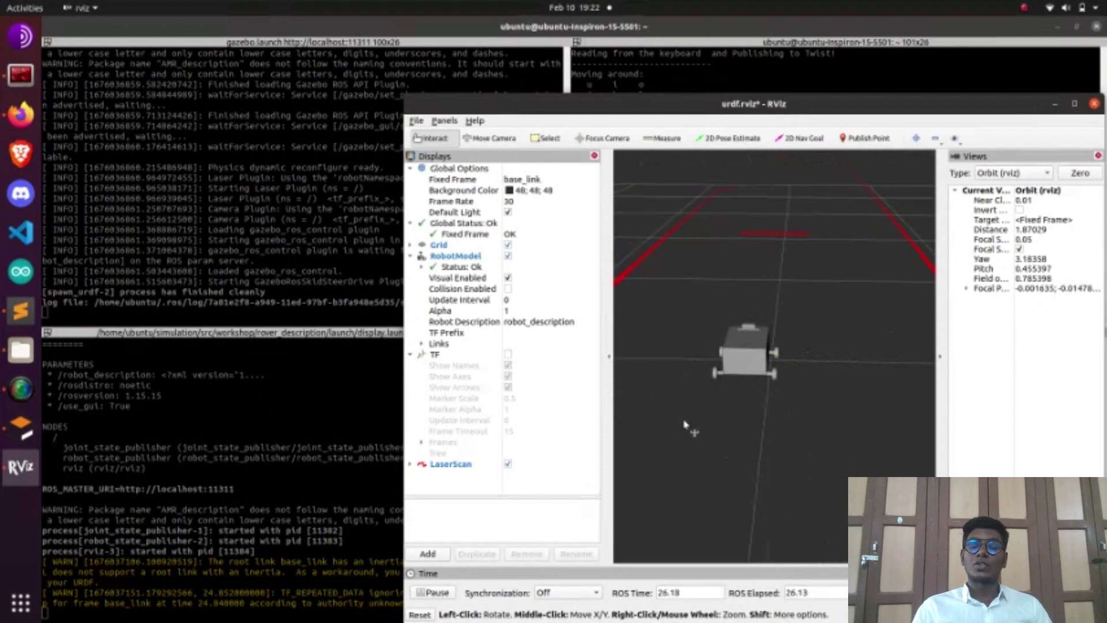
# - In the bottom-right pane, change into simulation/src/workshop/rover_description/map/hector_map and list its files
pyautogui.click(318, 471)
pyautogui.click(816, 616)
pyautogui.write('cd ')
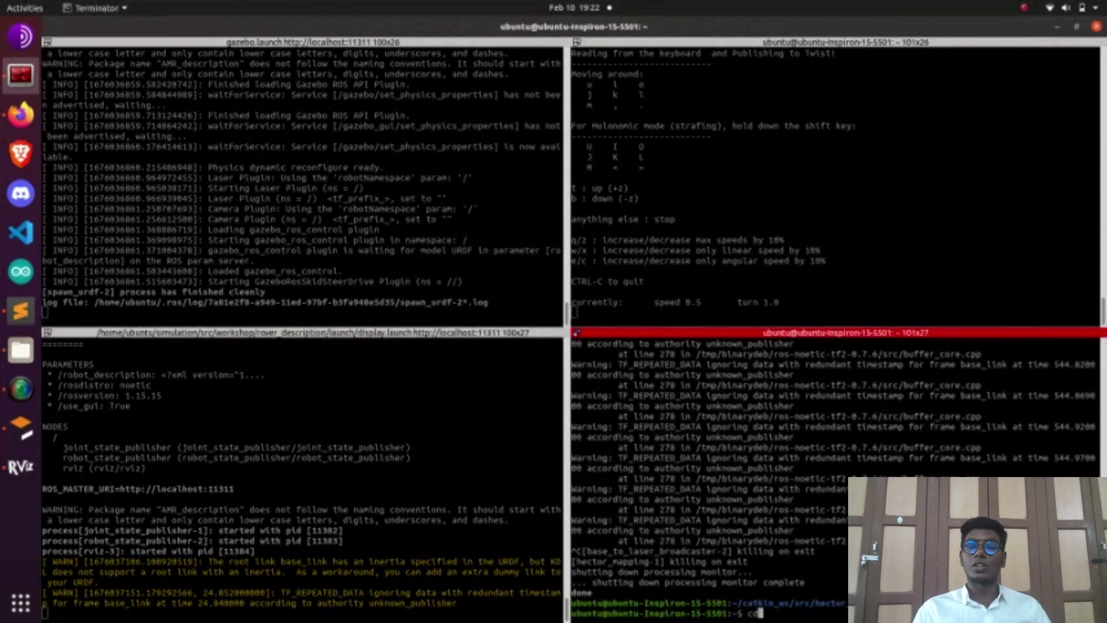
pyautogui.write('sim')
pyautogui.press('Tab')
pyautogui.write('s')
pyautogui.press('Tab')
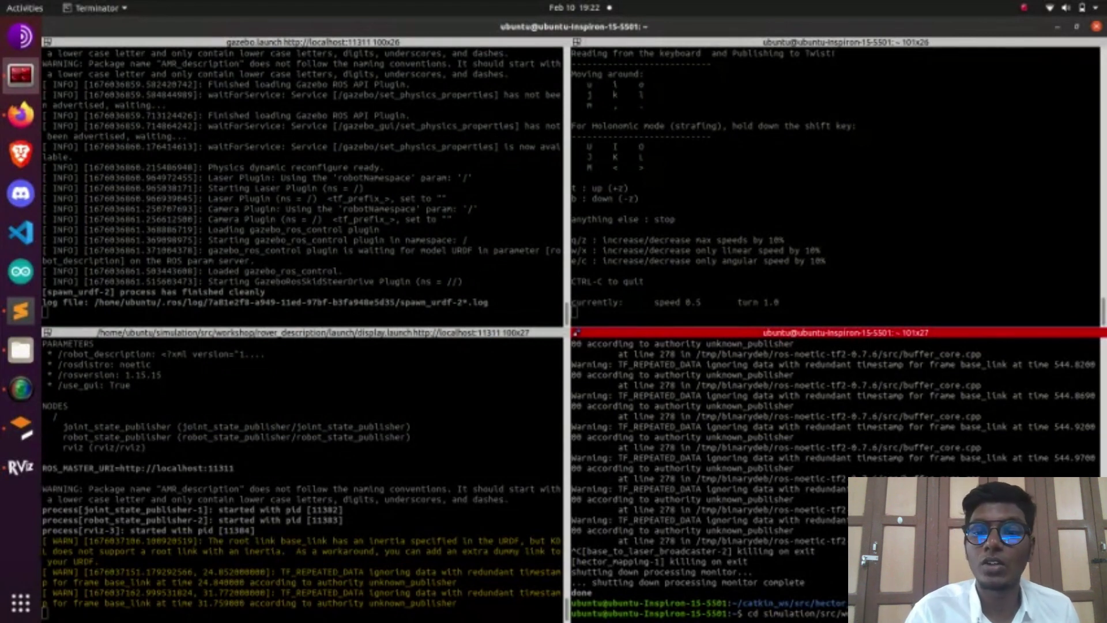
pyautogui.press('Return')
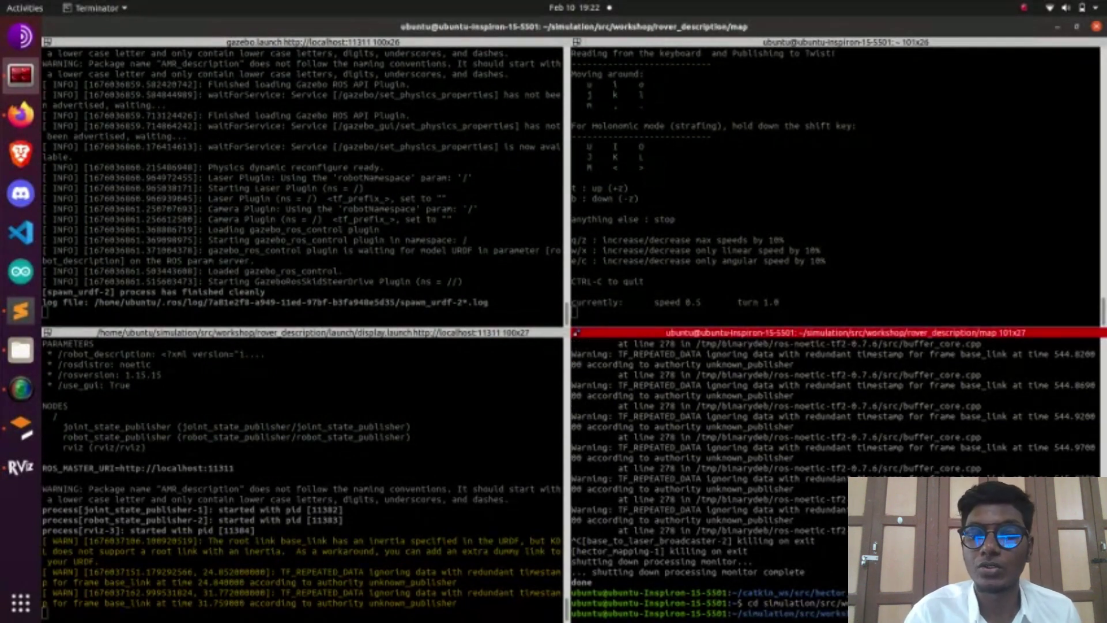
pyautogui.write('ls')
pyautogui.press('Return')
pyautogui.write('cd hector_map')
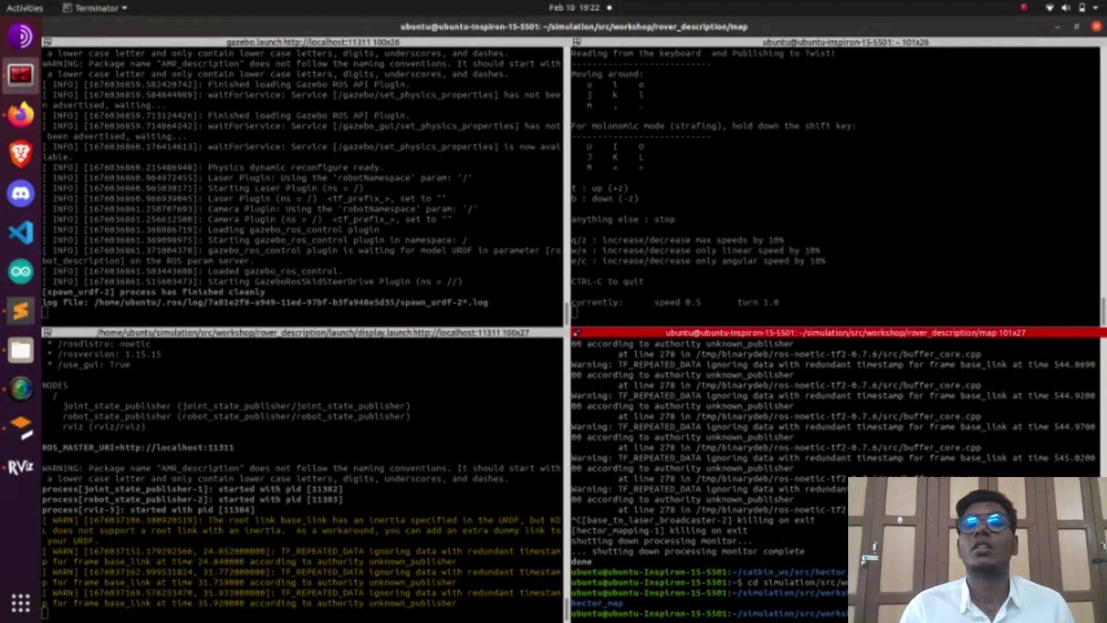
pyautogui.press('Return')
pyautogui.write('ls')
pyautogui.press('Return')
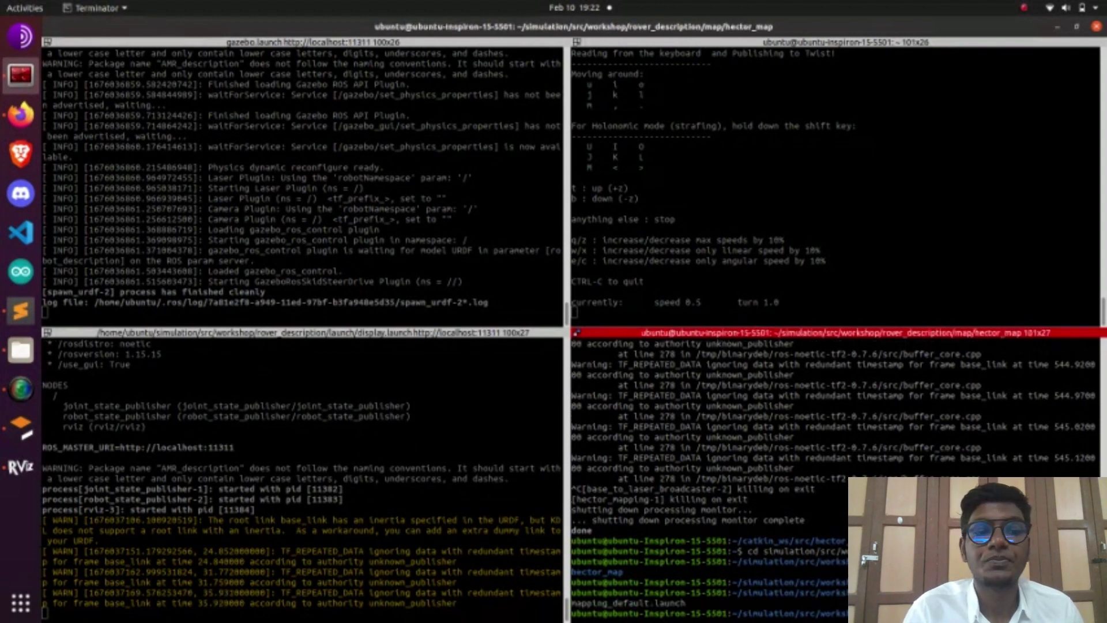
# - Run roslaunch mapping_default.launch and shrink the terminal window to reveal RViz
pyautogui.write('roslaunch ')
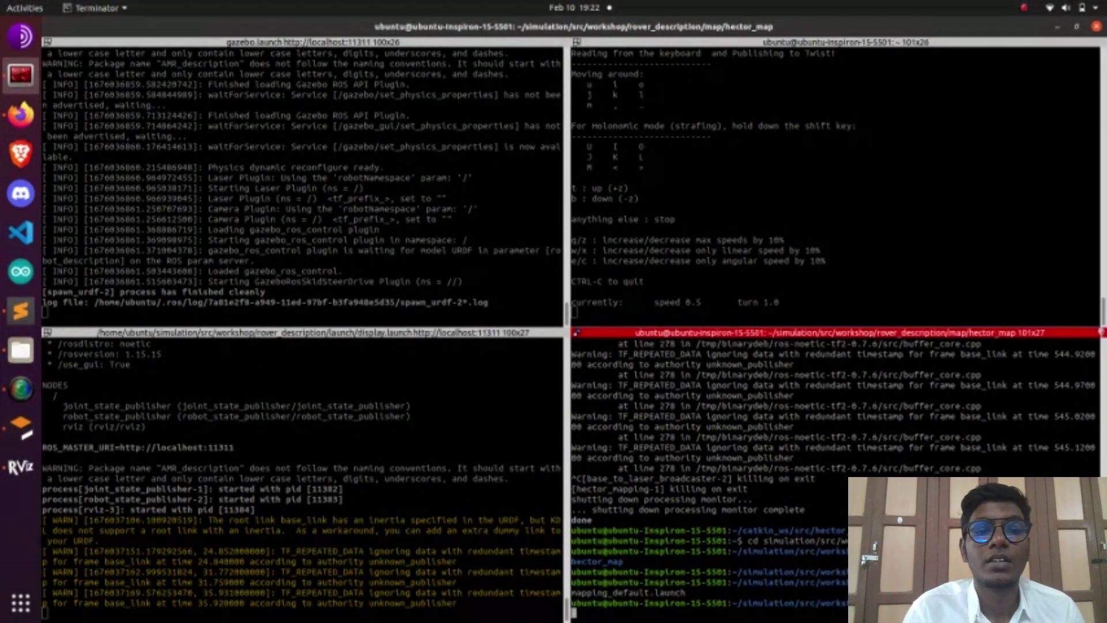
pyautogui.write('mapp')
pyautogui.press('Tab')
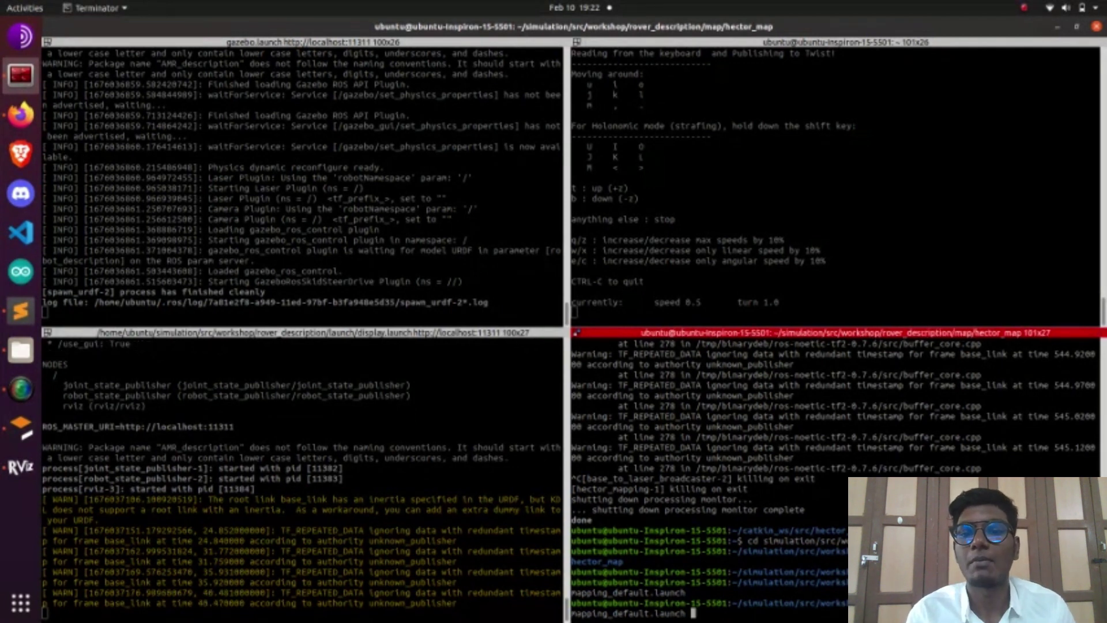
pyautogui.press('Return')
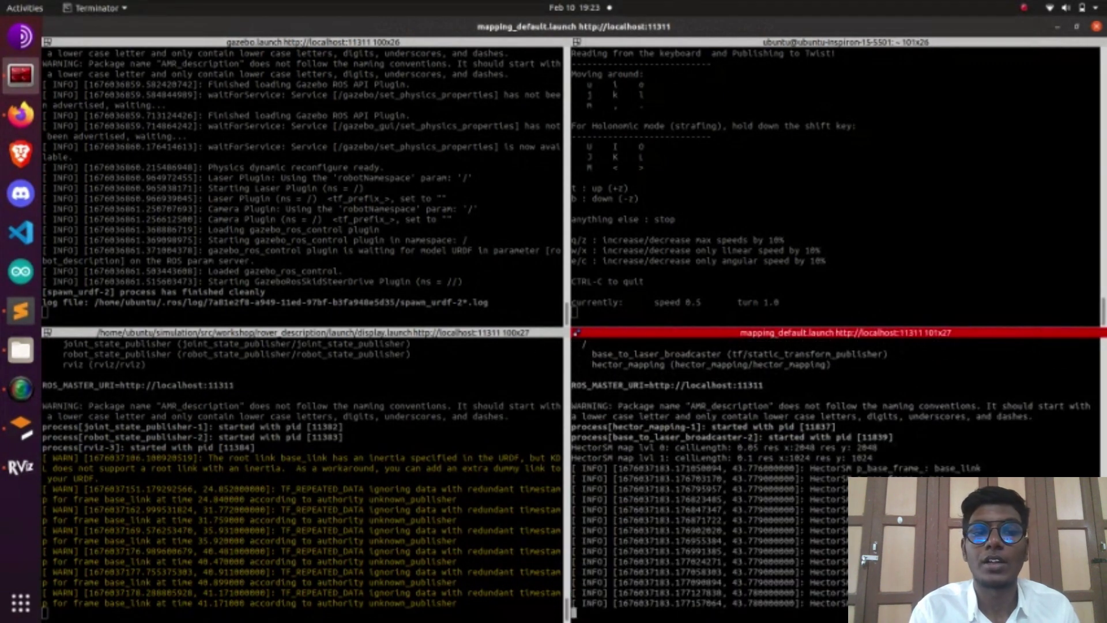
pyautogui.click(1078, 28)
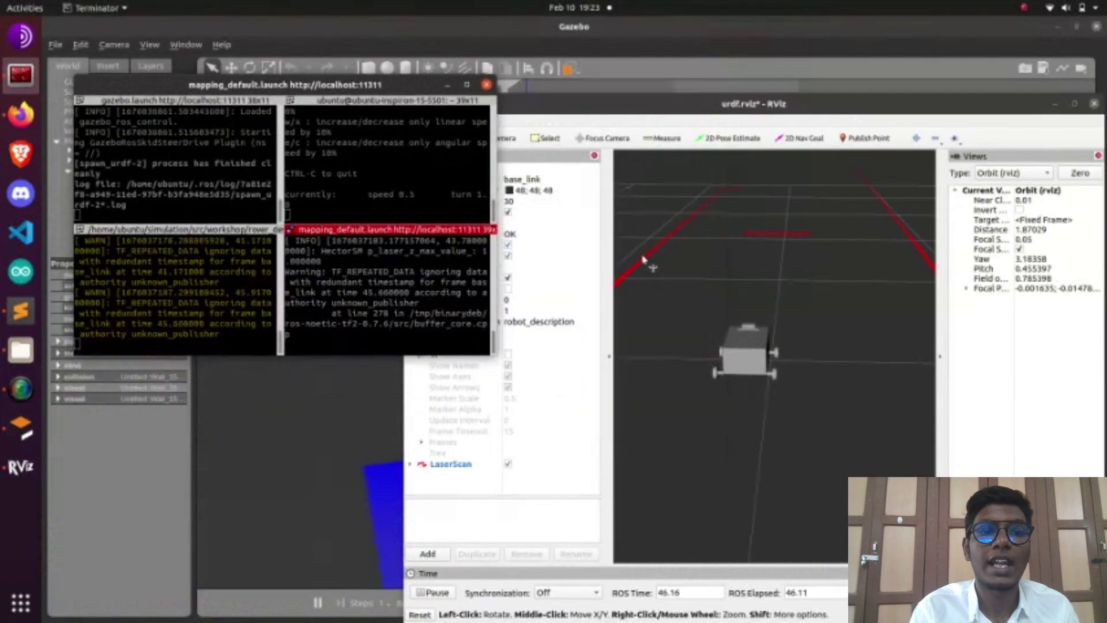
# - Add a Map display for the /map topic in RViz
pyautogui.click(565, 408)
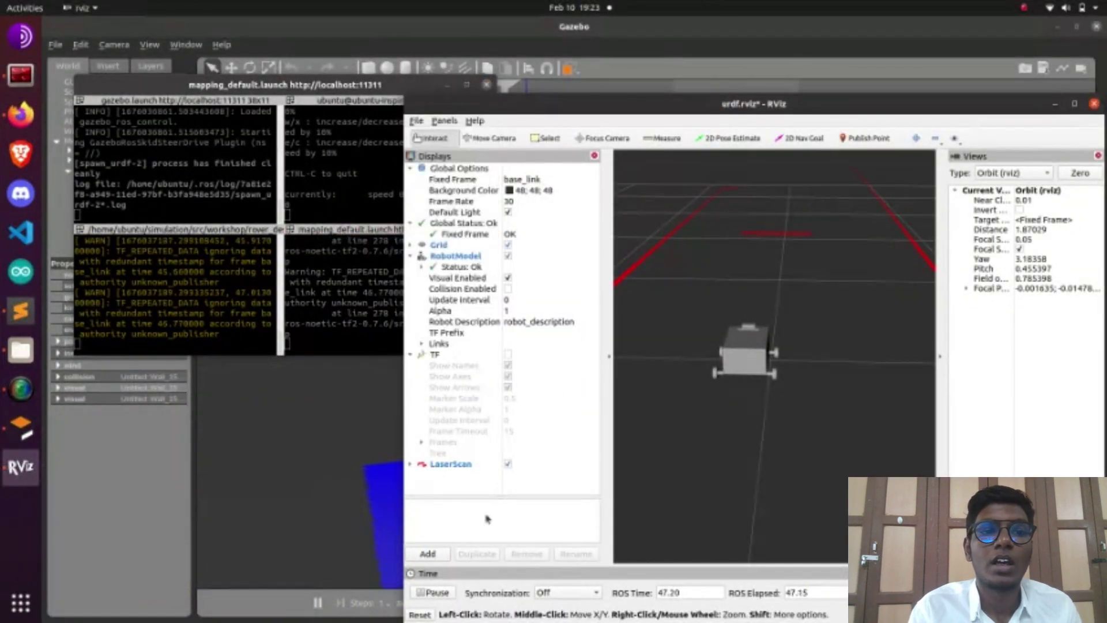
pyautogui.click(429, 553)
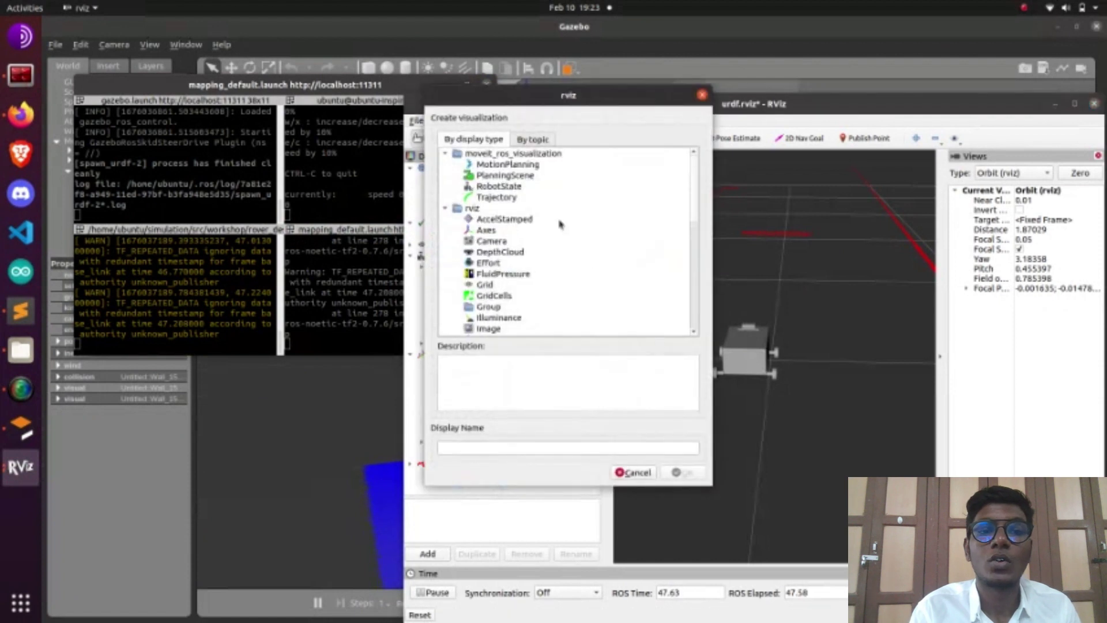
pyautogui.click(532, 140)
pyautogui.click(479, 224)
pyautogui.doubleClick(480, 224)
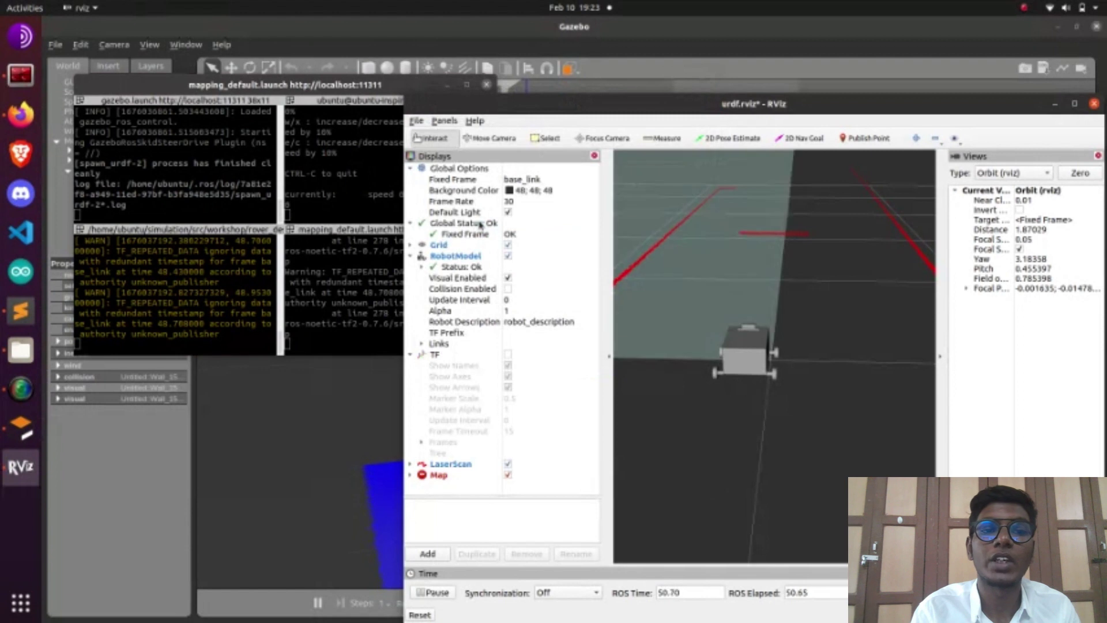
# - Hide the RobotModel display and set the Fixed Frame to map
pyautogui.click(532, 183)
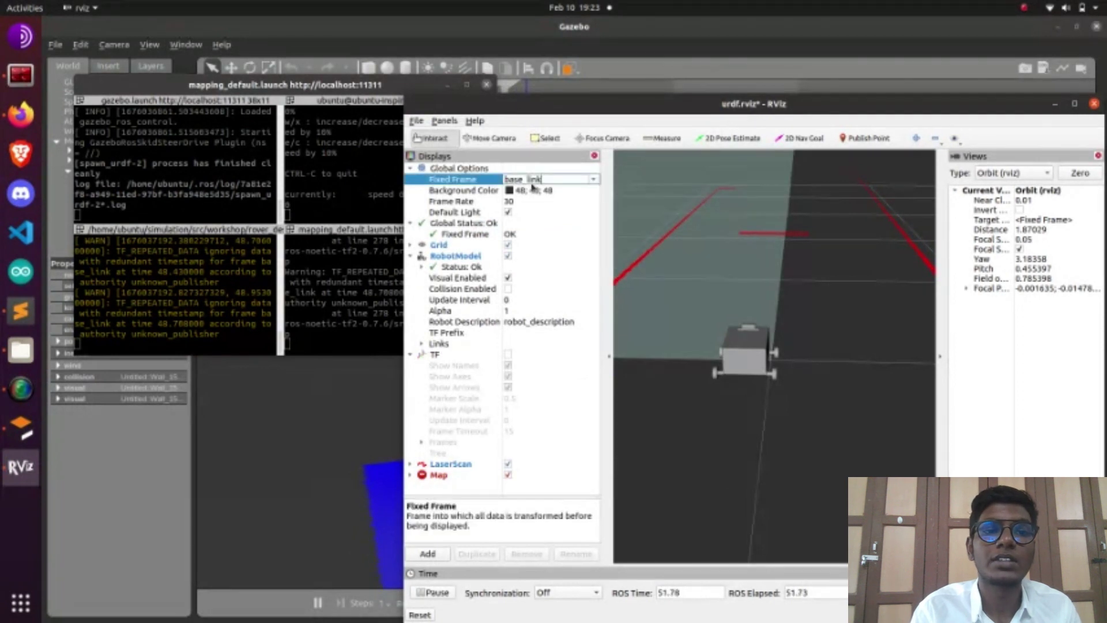
pyautogui.doubleClick(511, 260)
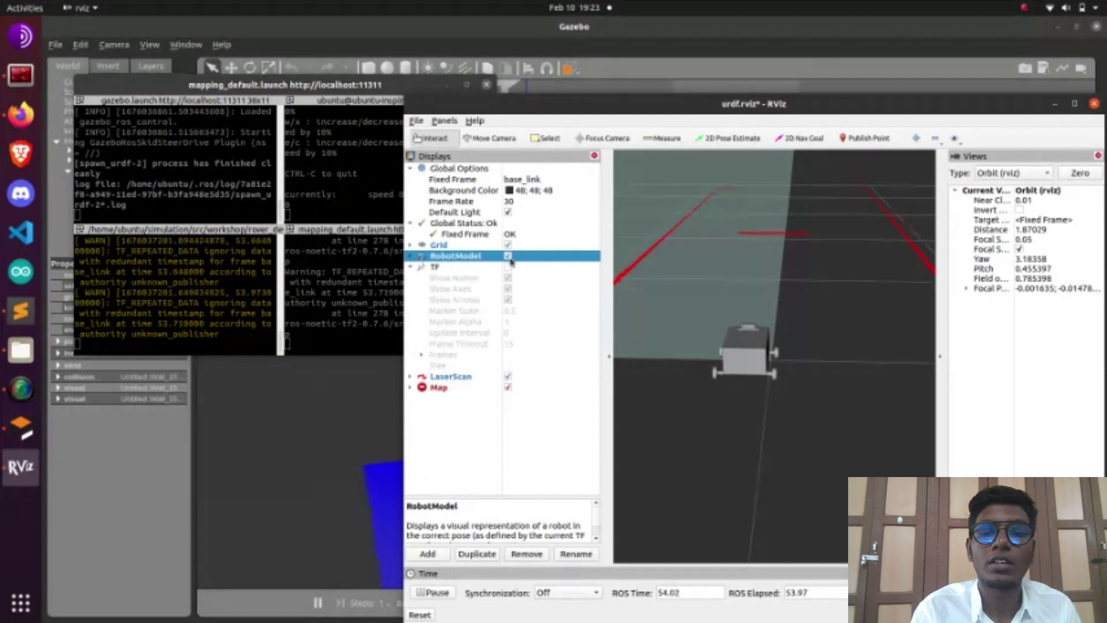
pyautogui.click(507, 256)
pyautogui.click(552, 182)
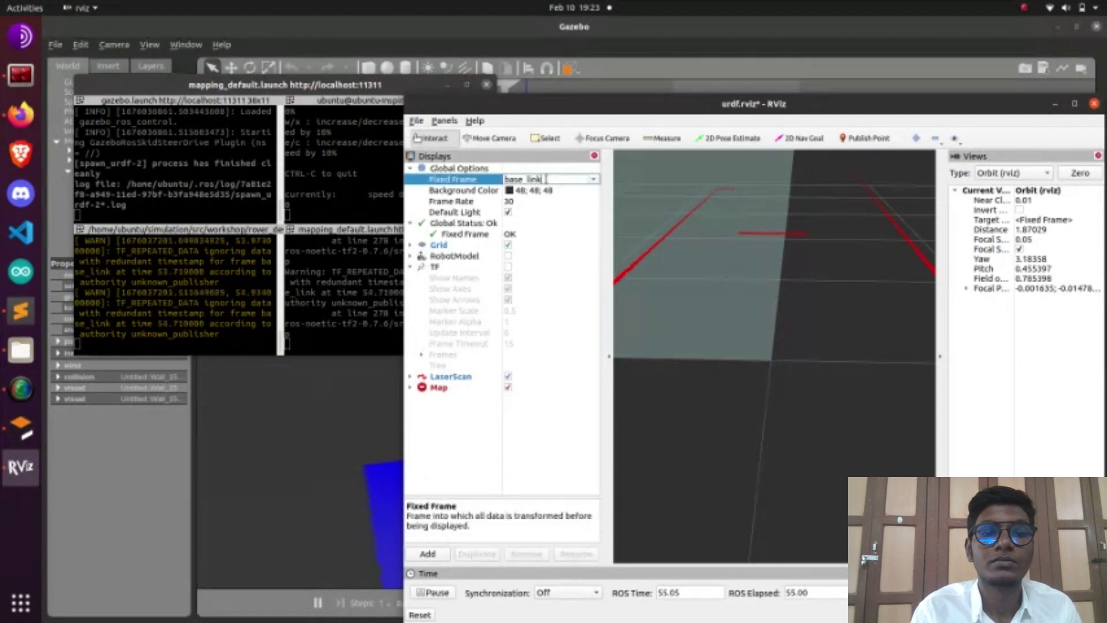
pyautogui.click(594, 180)
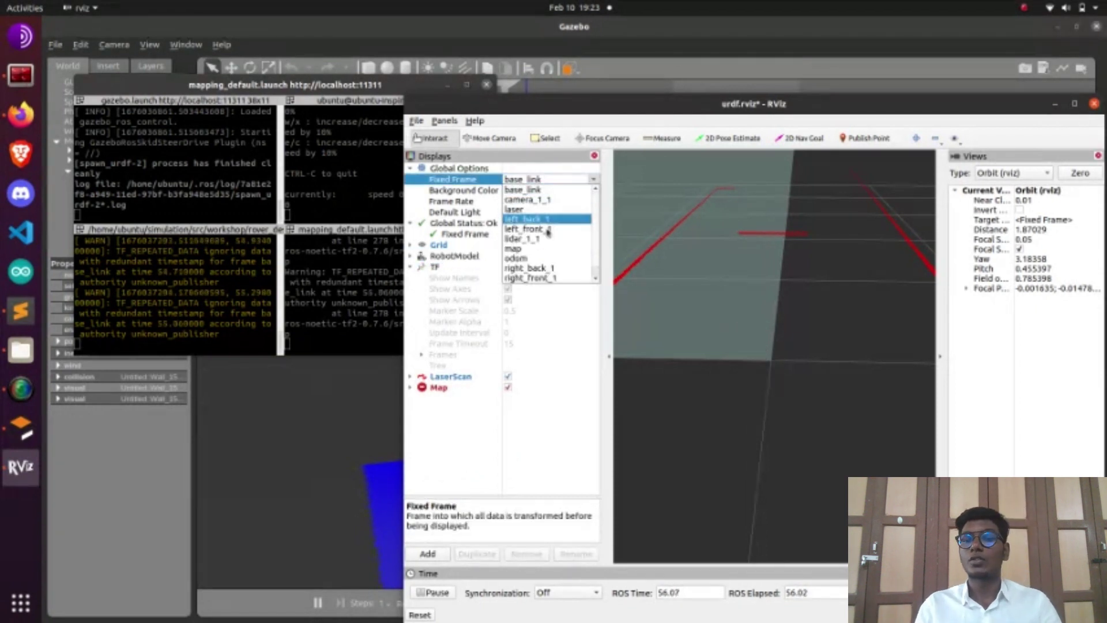
pyautogui.click(542, 248)
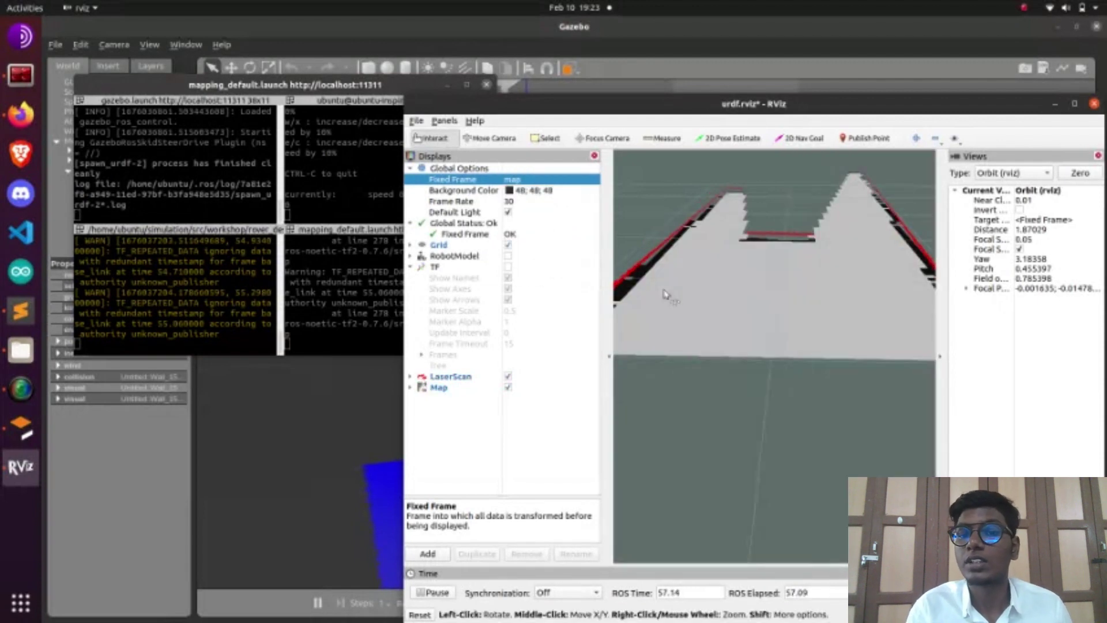
pyautogui.moveTo(711, 310)
pyautogui.mouseDown()
pyautogui.moveTo(747, 319)
pyautogui.moveTo(697, 301)
pyautogui.moveTo(716, 309)
pyautogui.mouseUp()
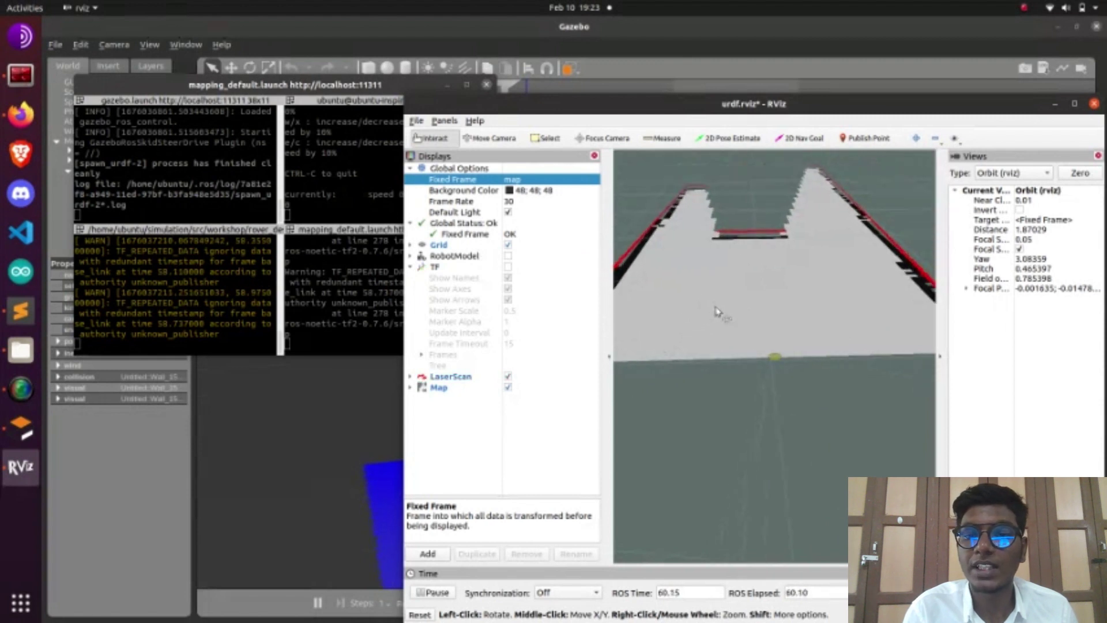
# - Add a TF display from the display-type list and confirm with OK
pyautogui.click(427, 553)
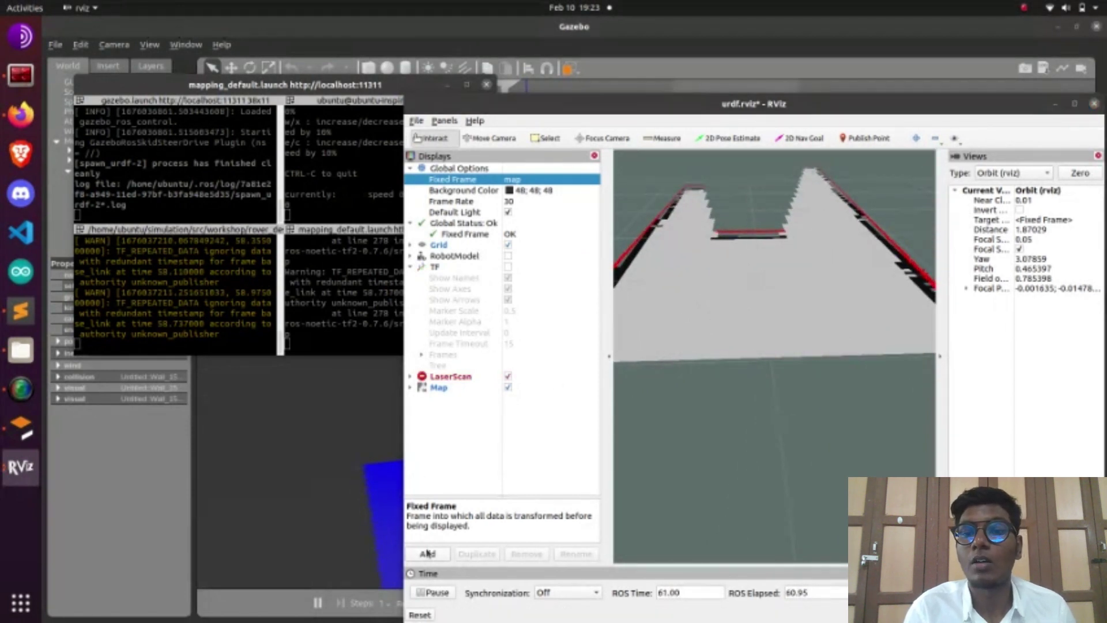
pyautogui.moveTo(693, 215); pyautogui.dragTo(695, 306)
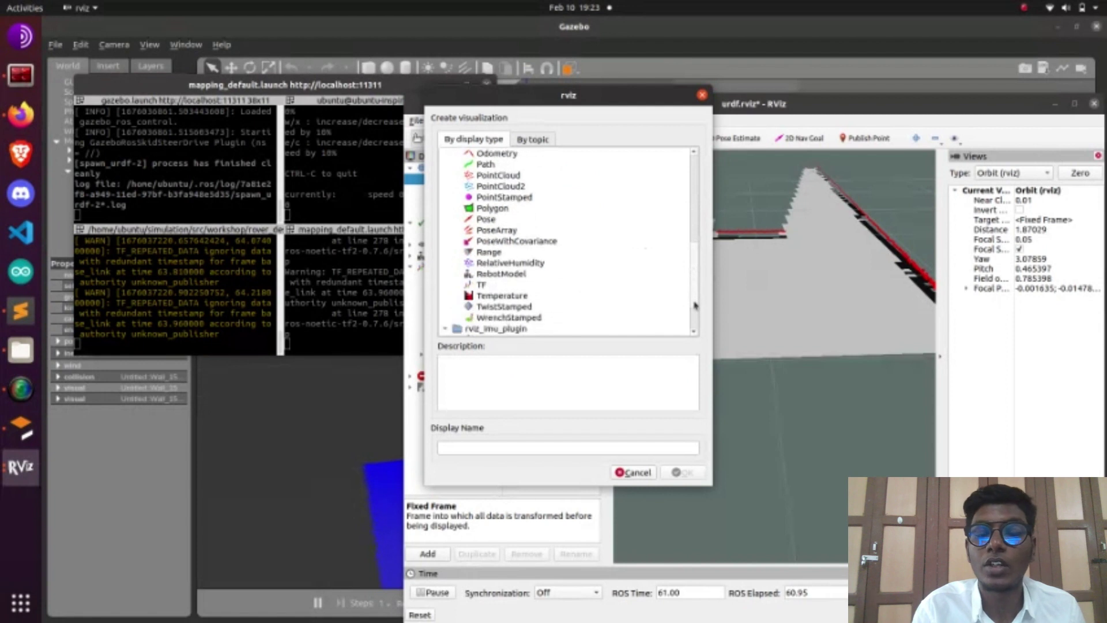
pyautogui.click(494, 286)
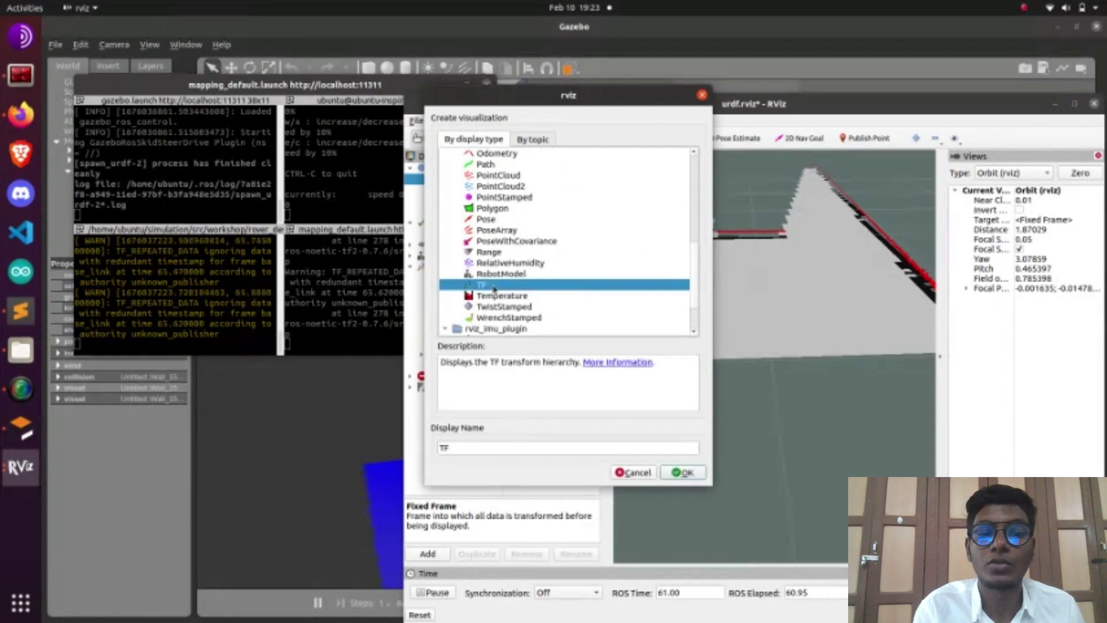
pyautogui.click(689, 476)
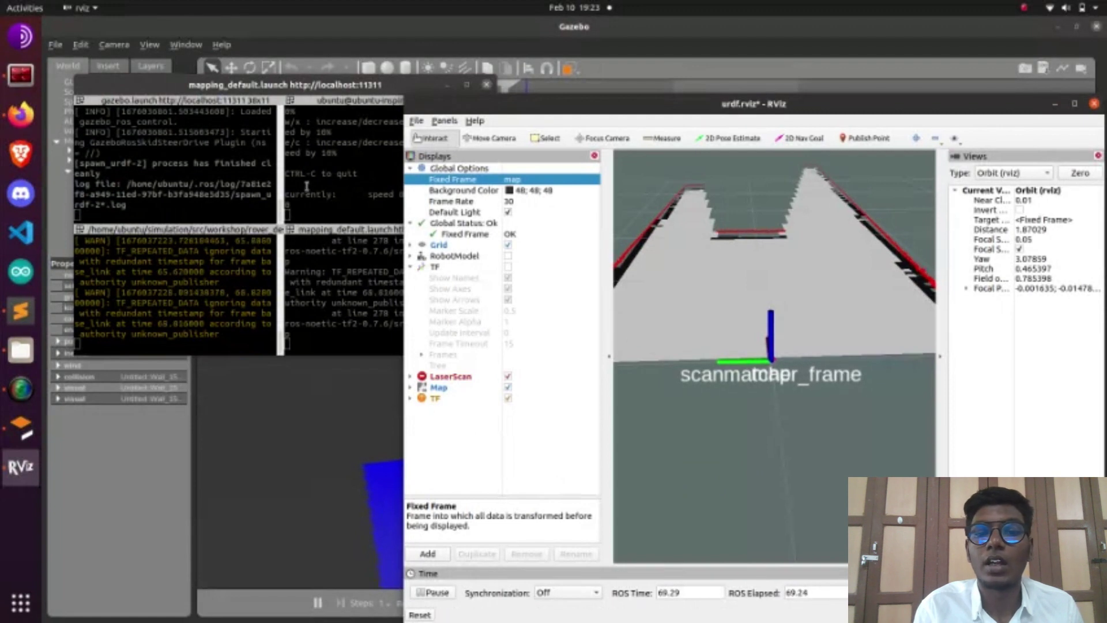
# - Bring the teleop terminal pane to the front for keyboard driving
pyautogui.click(329, 189)
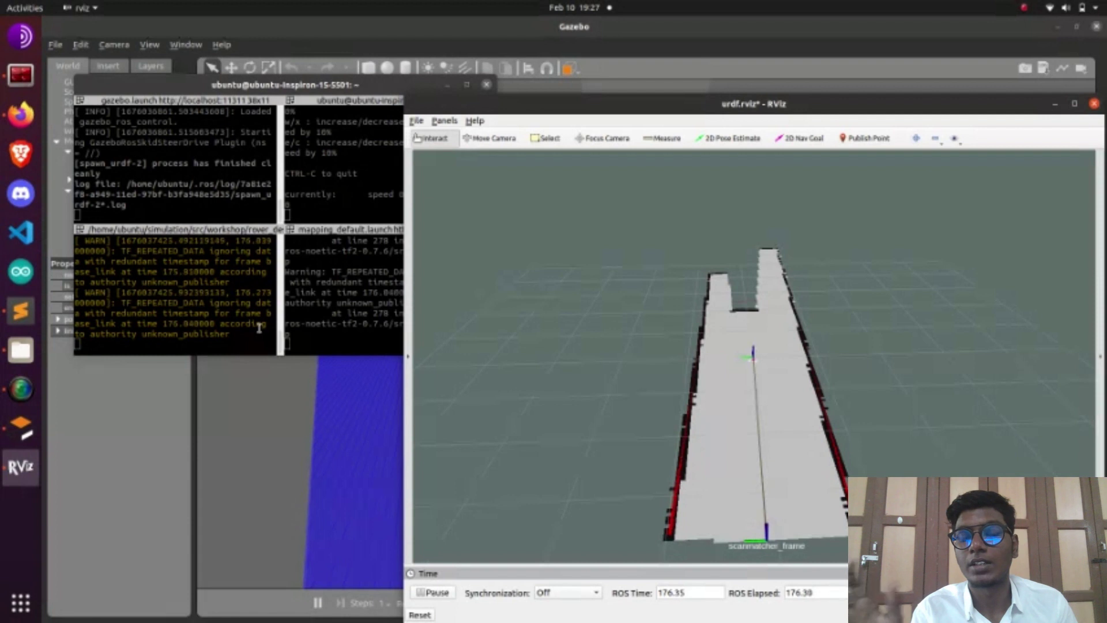
# - Look over the walled world in Gazebo, then bring the terminal and RViz back up
pyautogui.hotkey('alt', 'Tab')
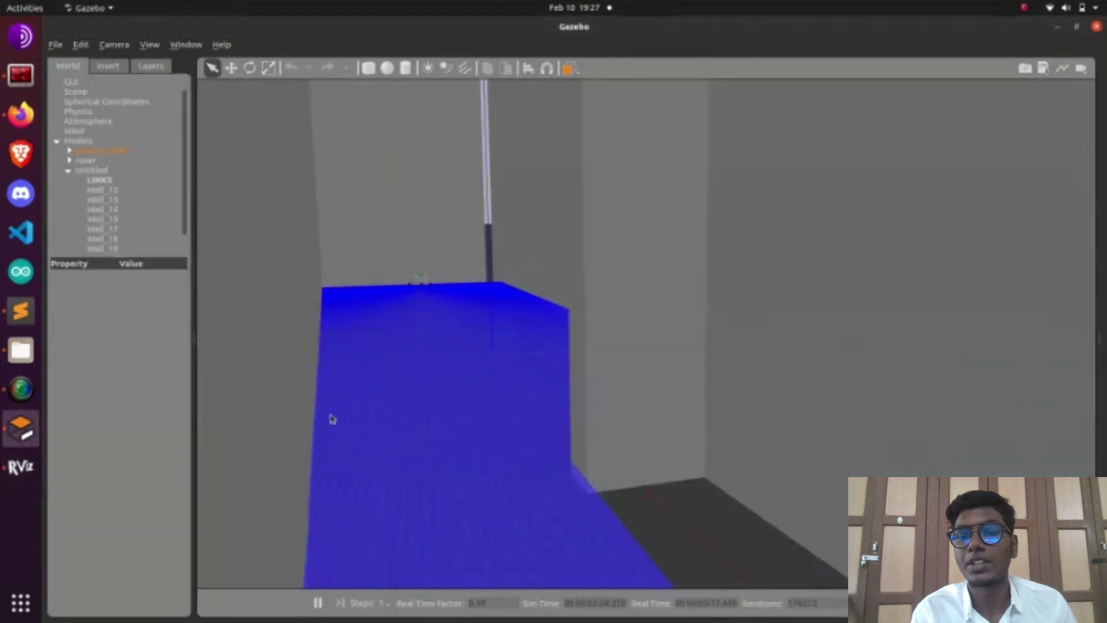
pyautogui.click(462, 444)
pyautogui.moveTo(462, 444); pyautogui.dragTo(449, 408)
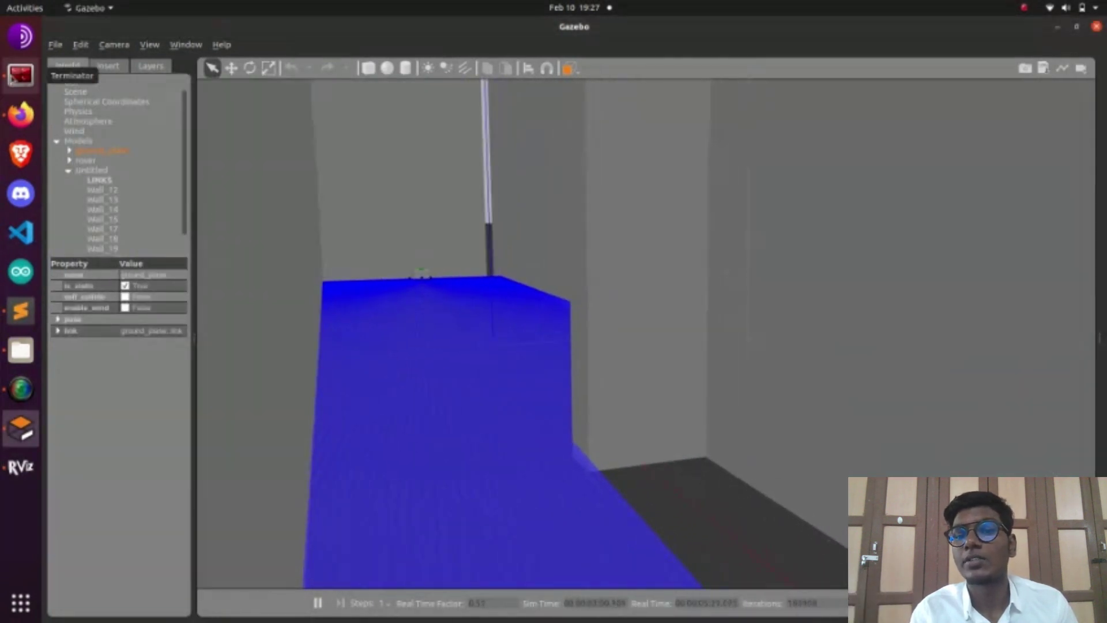
pyautogui.click(21, 75)
pyautogui.click(21, 466)
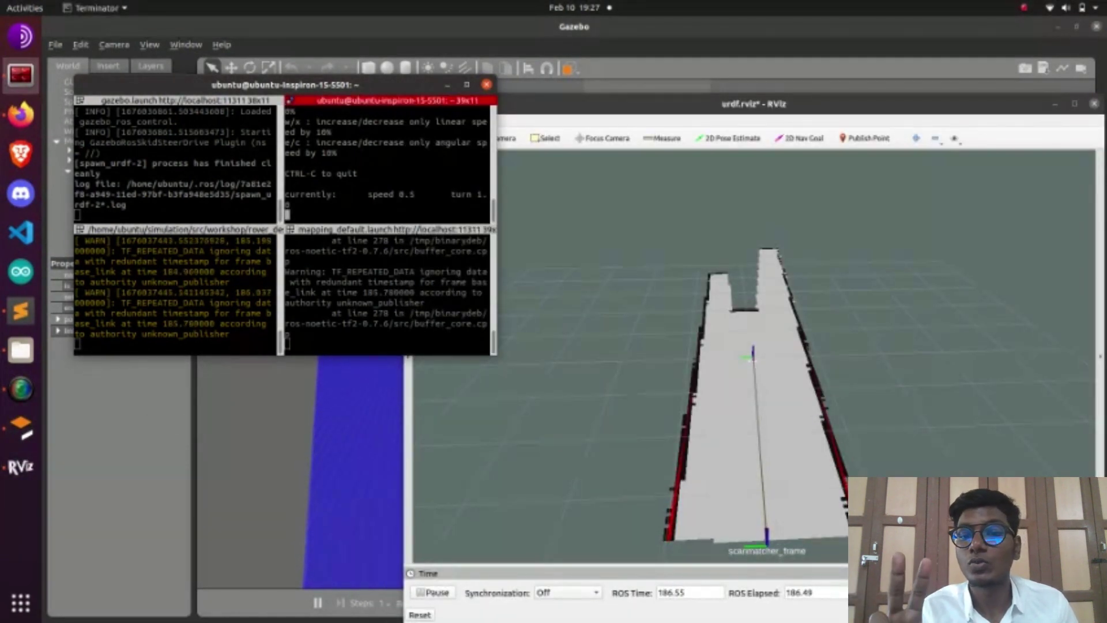
# - Raise the teleop driving speed twice with w, then quit teleop_twist_keyboard with Ctrl+C
pyautogui.press('w')
pyautogui.press('w')
pyautogui.press('w')
pyautogui.press('w')
pyautogui.press('w')
pyautogui.press('w')
pyautogui.press('w')
pyautogui.press('w')
pyautogui.press('w')
pyautogui.press('w')
pyautogui.press('w')
pyautogui.press('w')
pyautogui.press('w')
pyautogui.press('w')
pyautogui.press('w')
pyautogui.press('w')
pyautogui.press('w')
pyautogui.press('w')
pyautogui.press('w')
pyautogui.press('w')
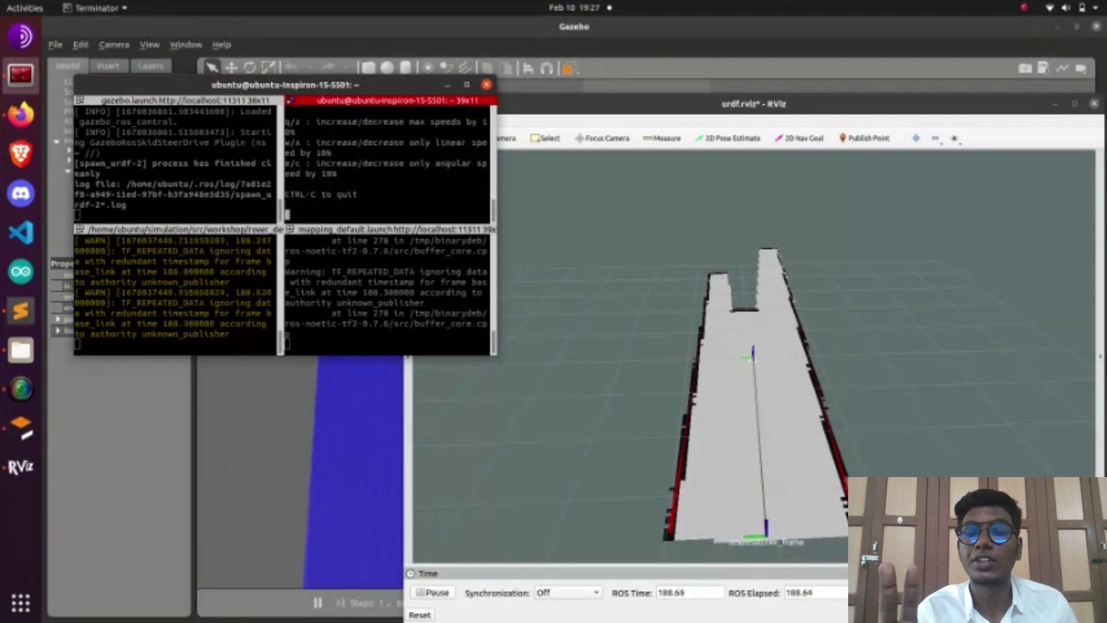
pyautogui.press('w')
pyautogui.press('w')
pyautogui.press('w')
pyautogui.press('w')
pyautogui.press('w')
pyautogui.press('w')
pyautogui.press('w')
pyautogui.press('w')
pyautogui.press('w')
pyautogui.press('w')
pyautogui.press('w')
pyautogui.press('w')
pyautogui.press('w')
pyautogui.press('w')
pyautogui.press('w')
pyautogui.press('w')
pyautogui.press('w')
pyautogui.press('w')
pyautogui.press('w')
pyautogui.press('w')
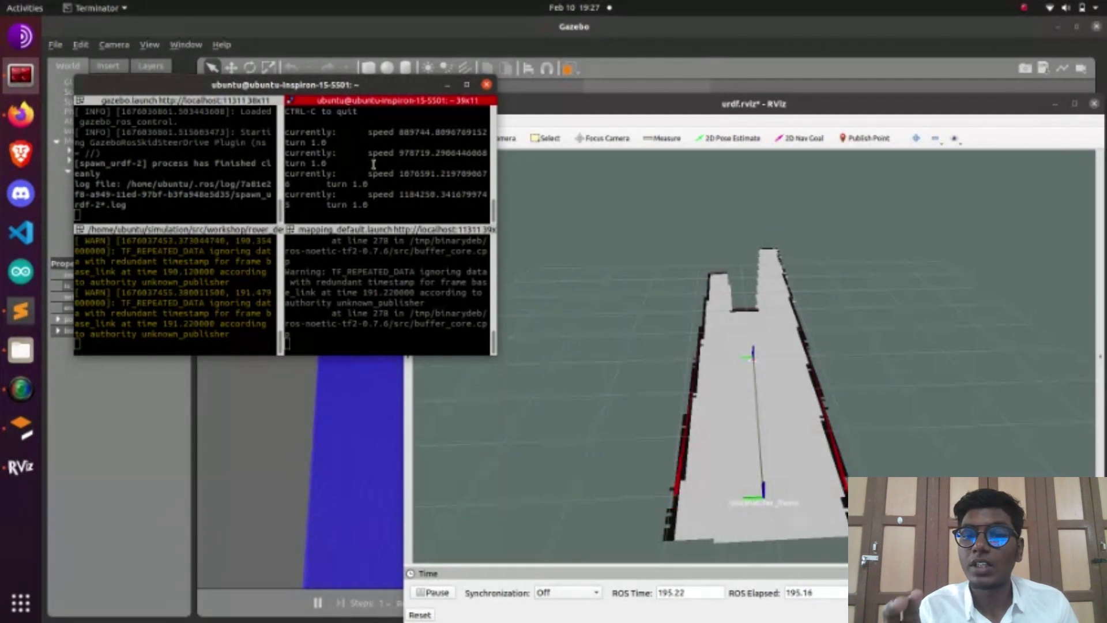
pyautogui.hotkey('ctrl', 'c')
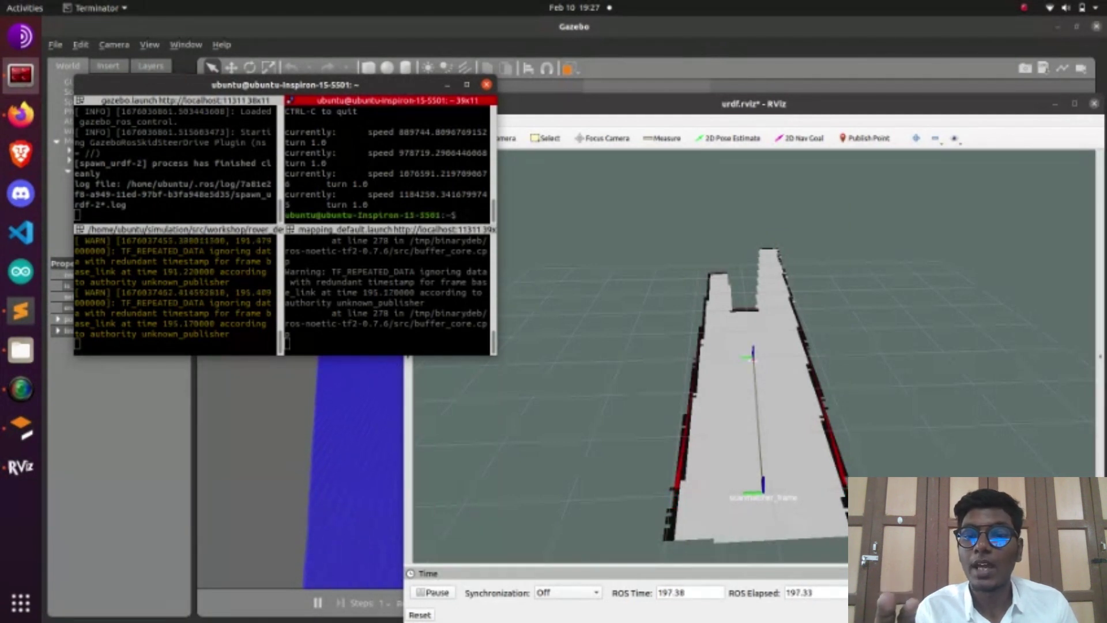
# - Save the map with map_server map_saver to simulation/src/workshop/map
pyautogui.write('rosrun')
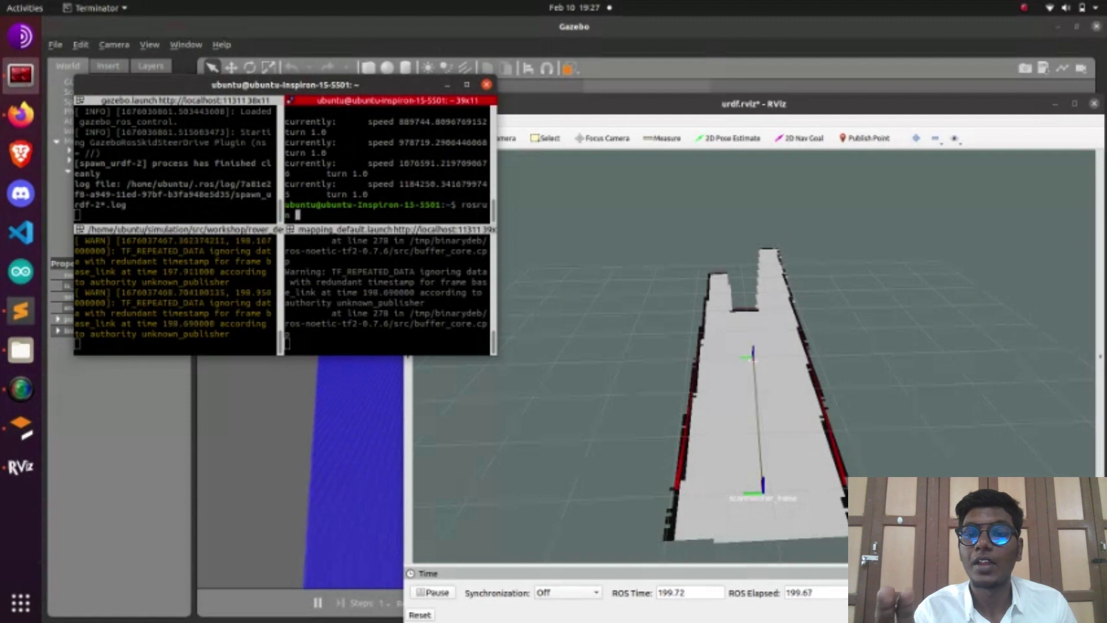
pyautogui.write(' map_server')
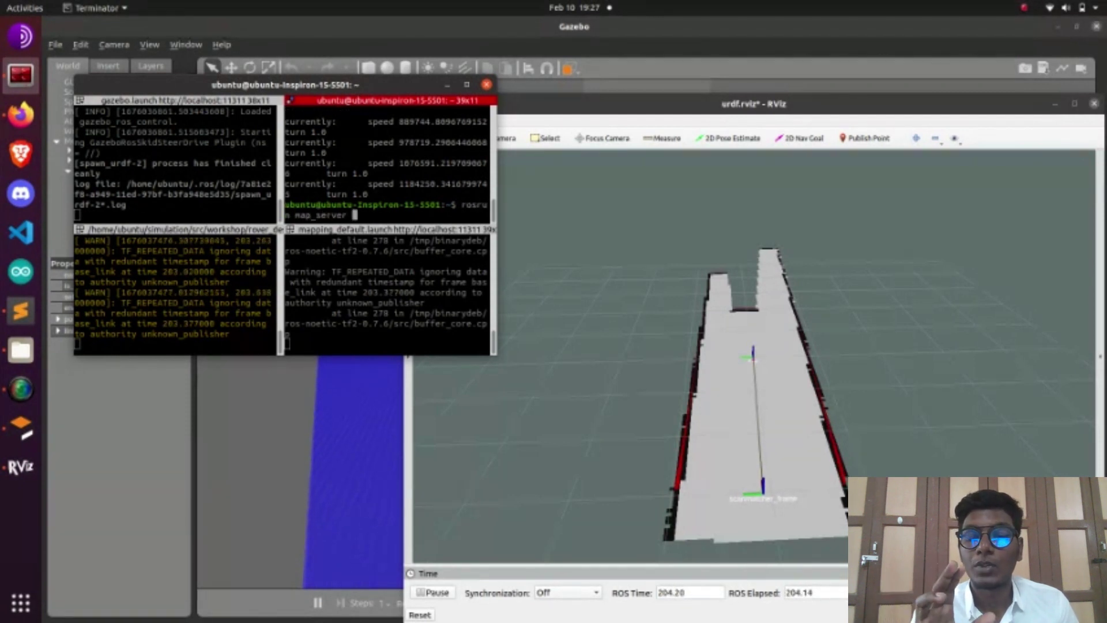
pyautogui.write(' map_saver -')
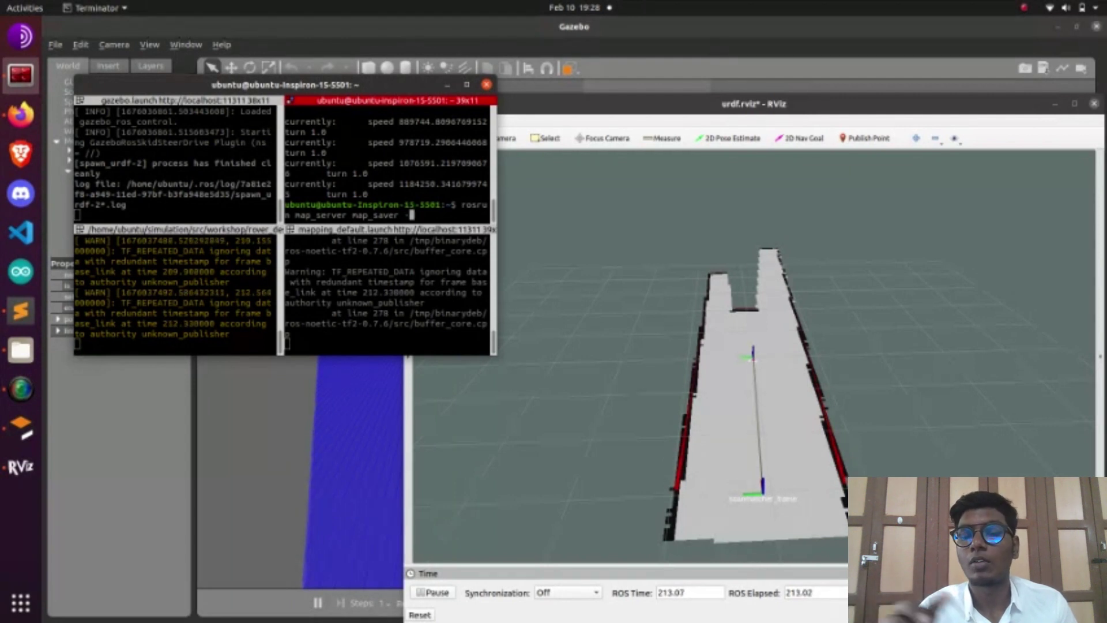
pyautogui.press('BackSpace')
pyautogui.press('BackSpace')
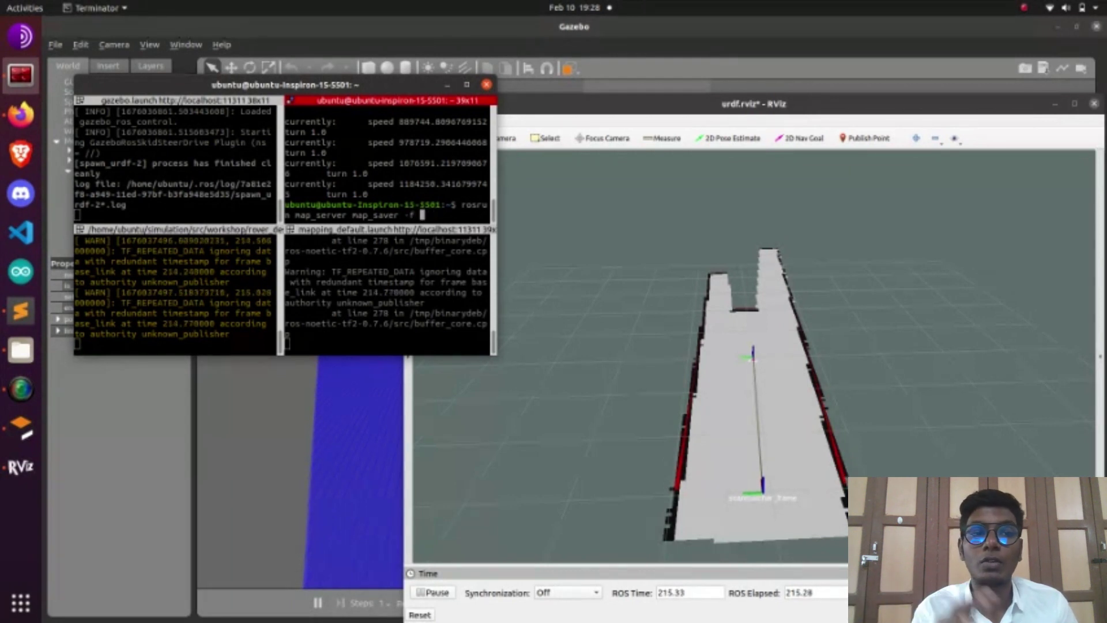
pyautogui.write('simulation/src/')
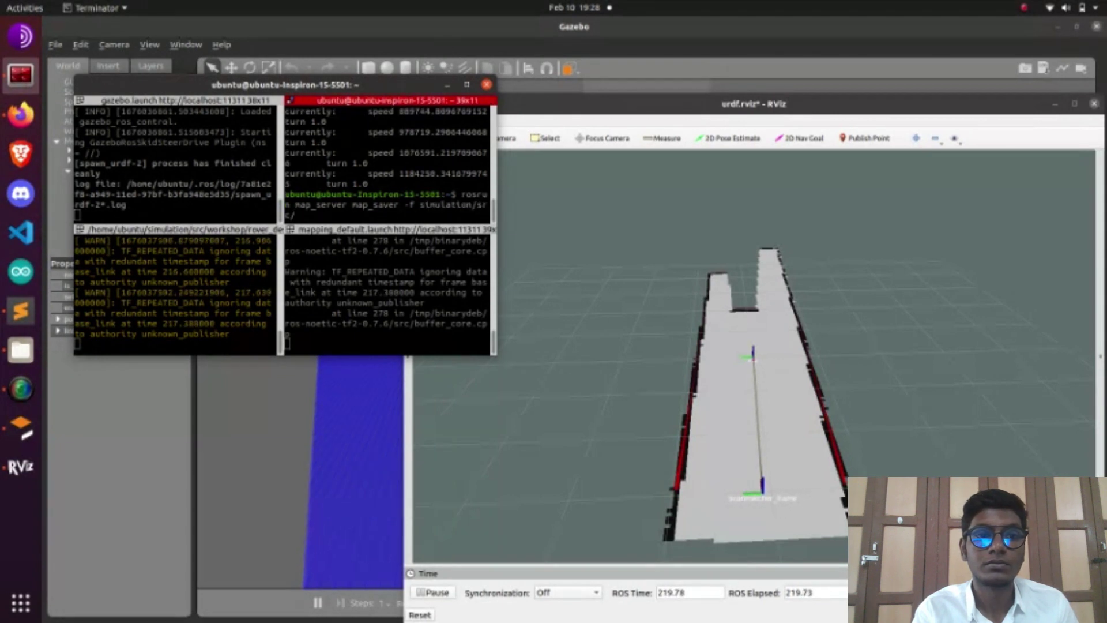
pyautogui.write('workshop/map')
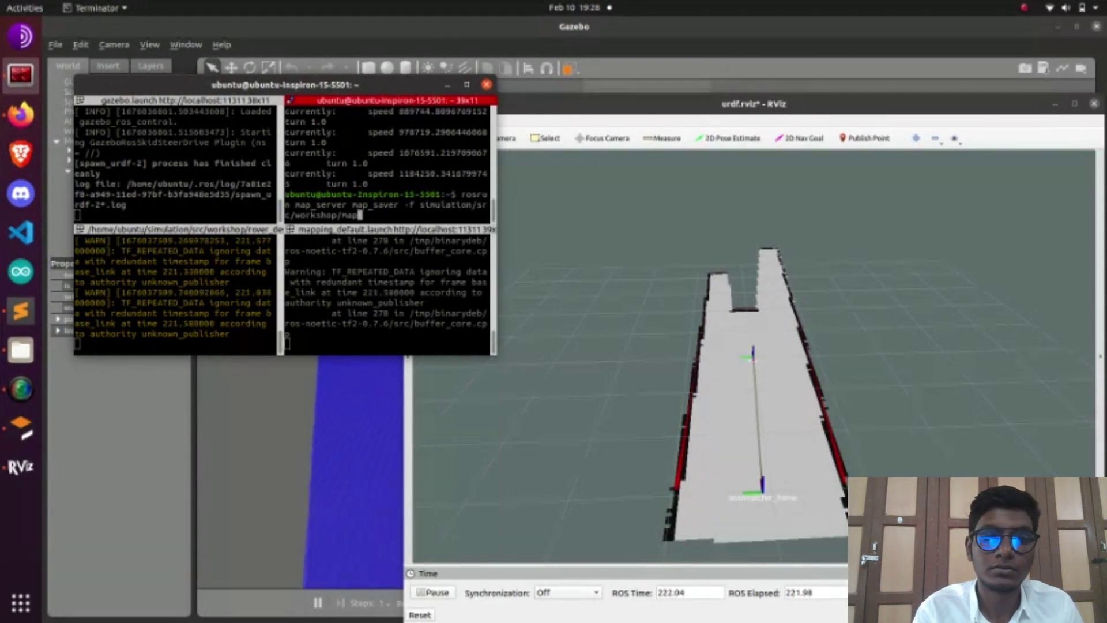
pyautogui.press('Return')
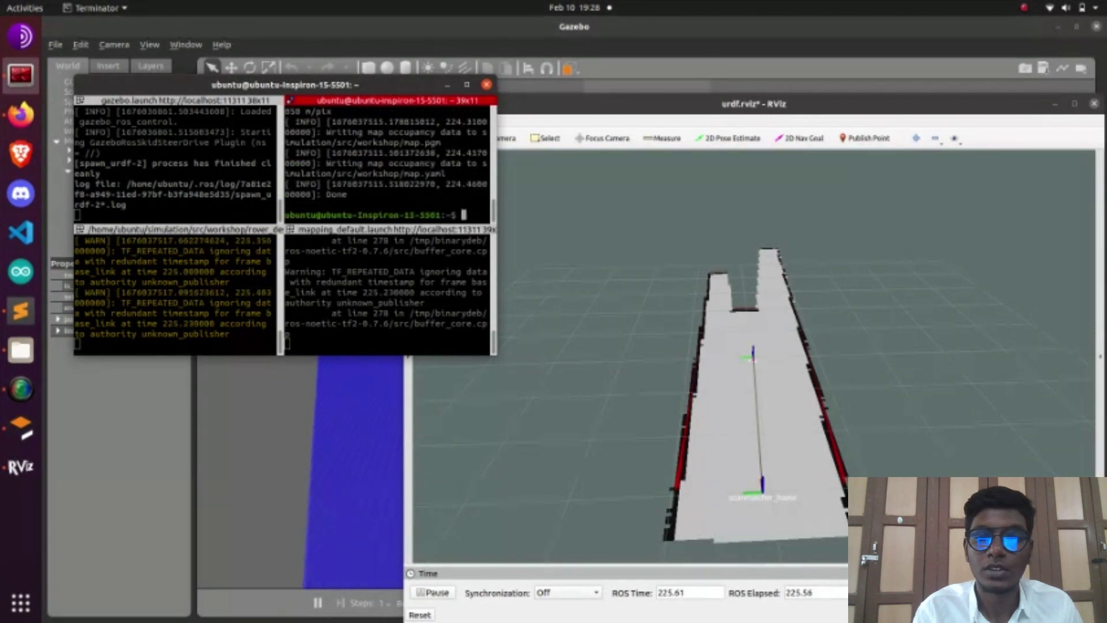
# - Open map.pgm from Home/simulation/src/workshop in the image viewer
pyautogui.click(21, 350)
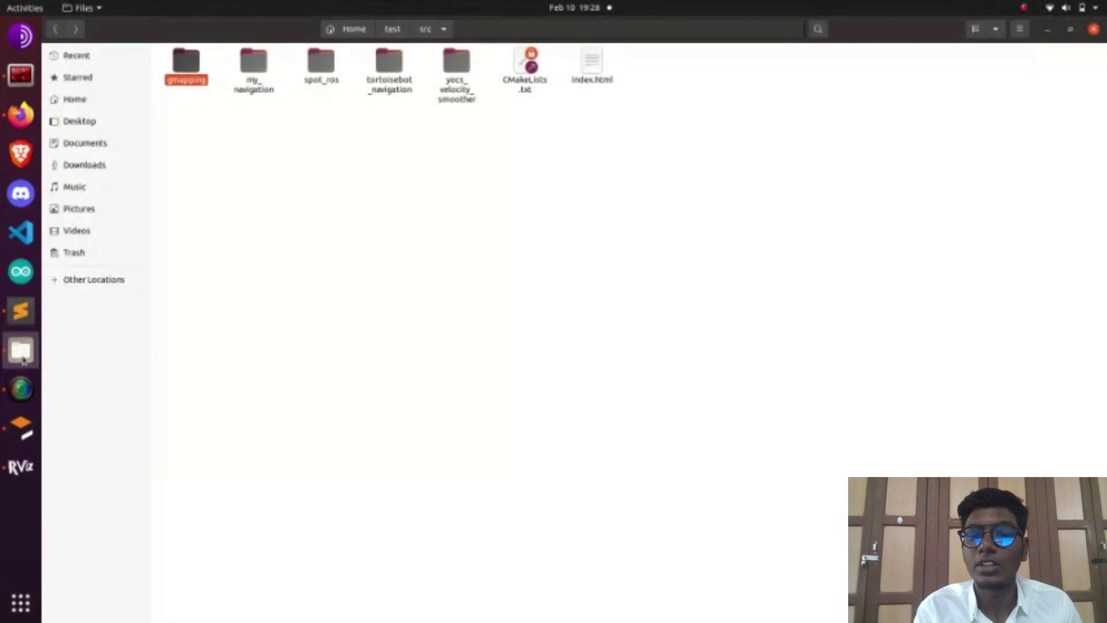
pyautogui.click(109, 102)
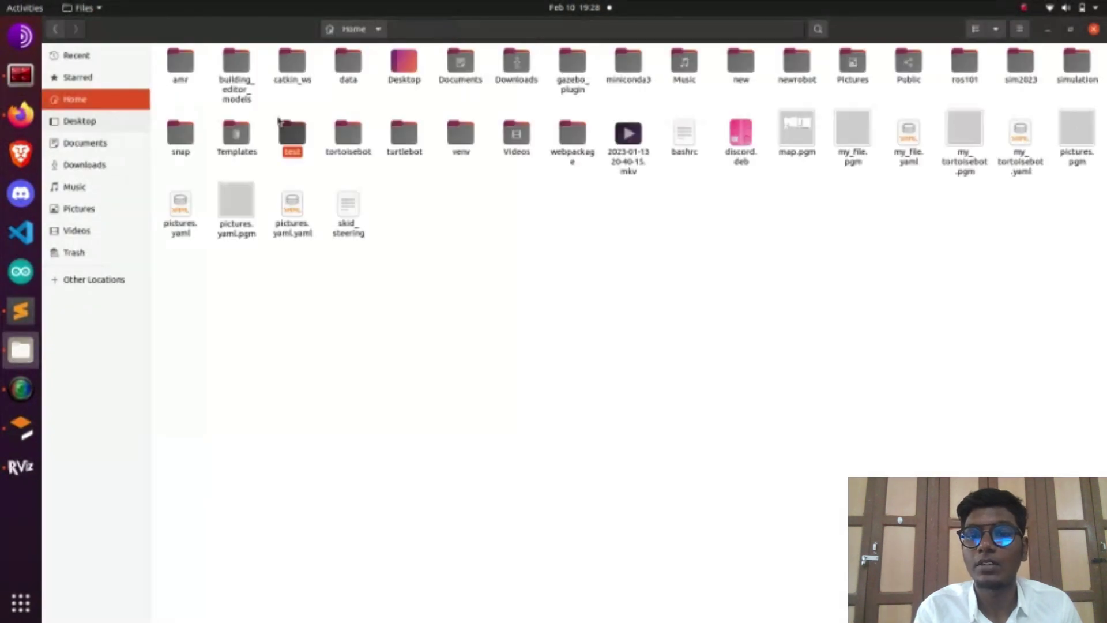
pyautogui.doubleClick(1073, 67)
pyautogui.doubleClick(361, 61)
pyautogui.click(818, 66)
pyautogui.doubleClick(819, 70)
pyautogui.click(291, 75)
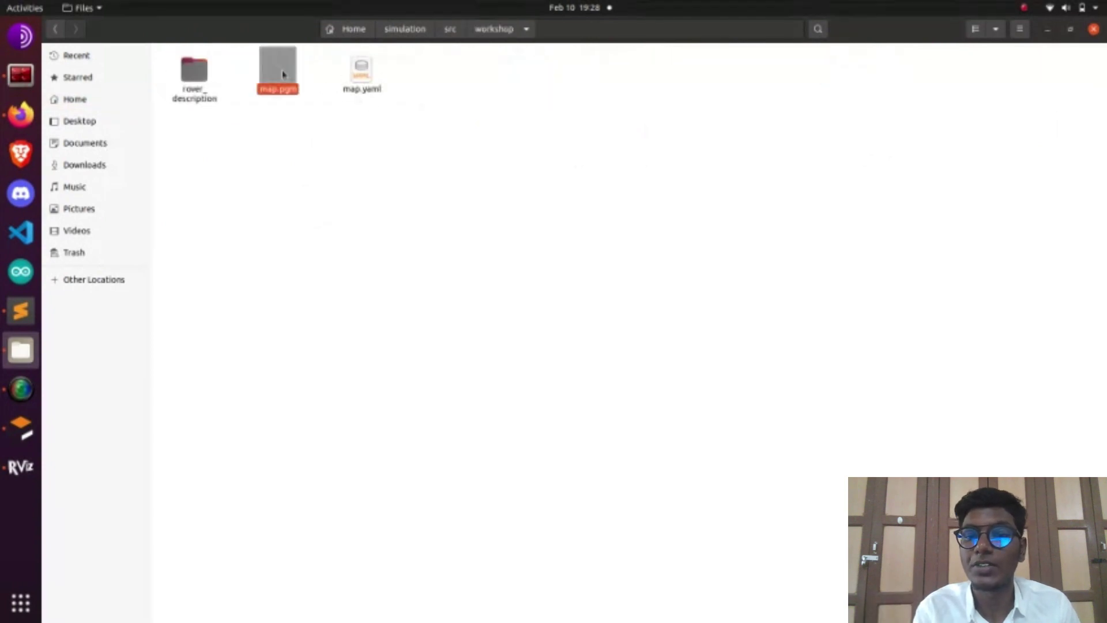
pyautogui.doubleClick(282, 71)
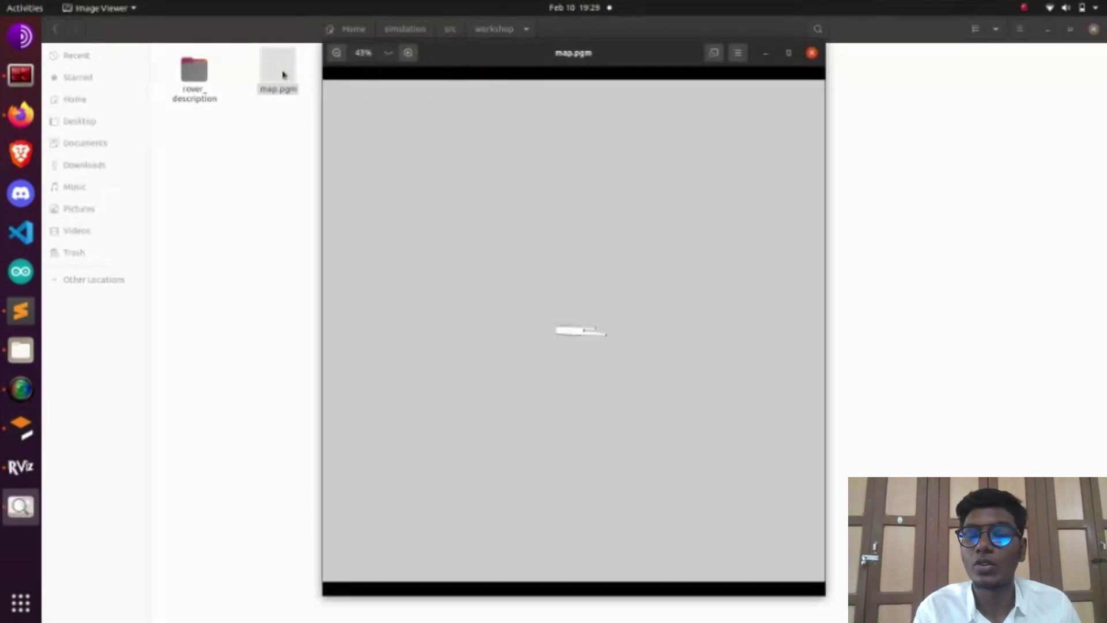
# - Zoom in twice and pan to bring the mapped corridor into view
pyautogui.click(408, 52)
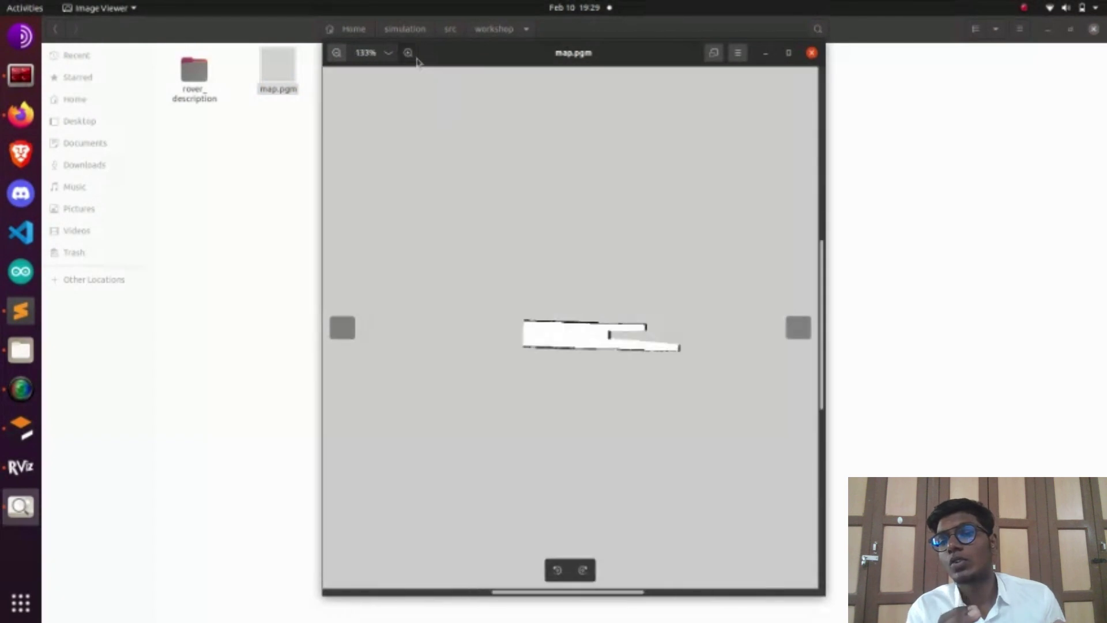
pyautogui.click(408, 52)
pyautogui.moveTo(469, 267); pyautogui.dragTo(534, 301)
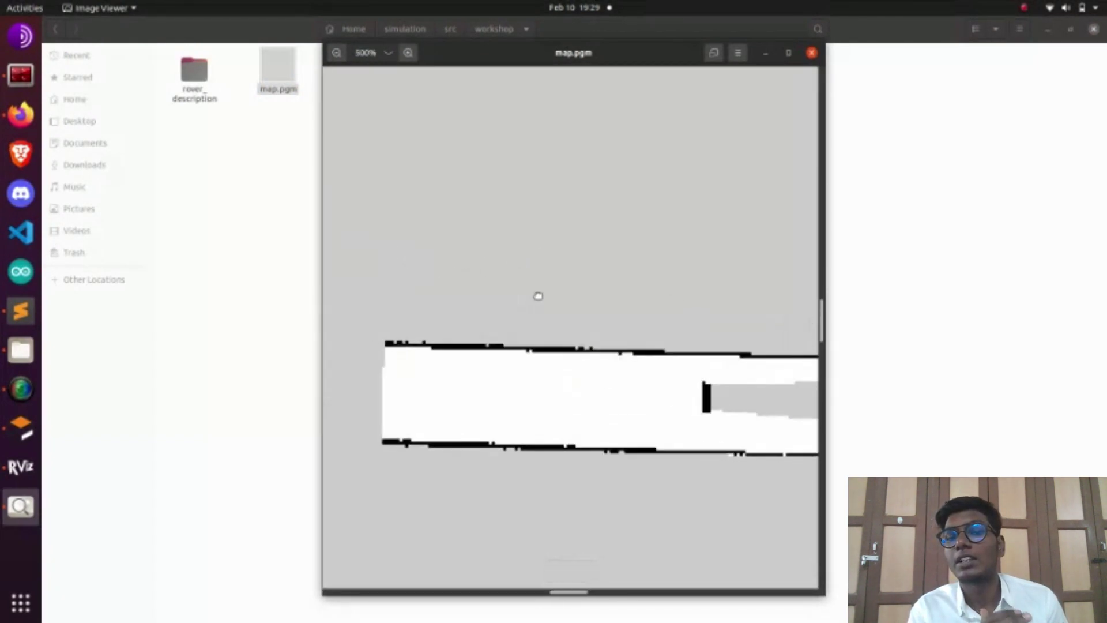